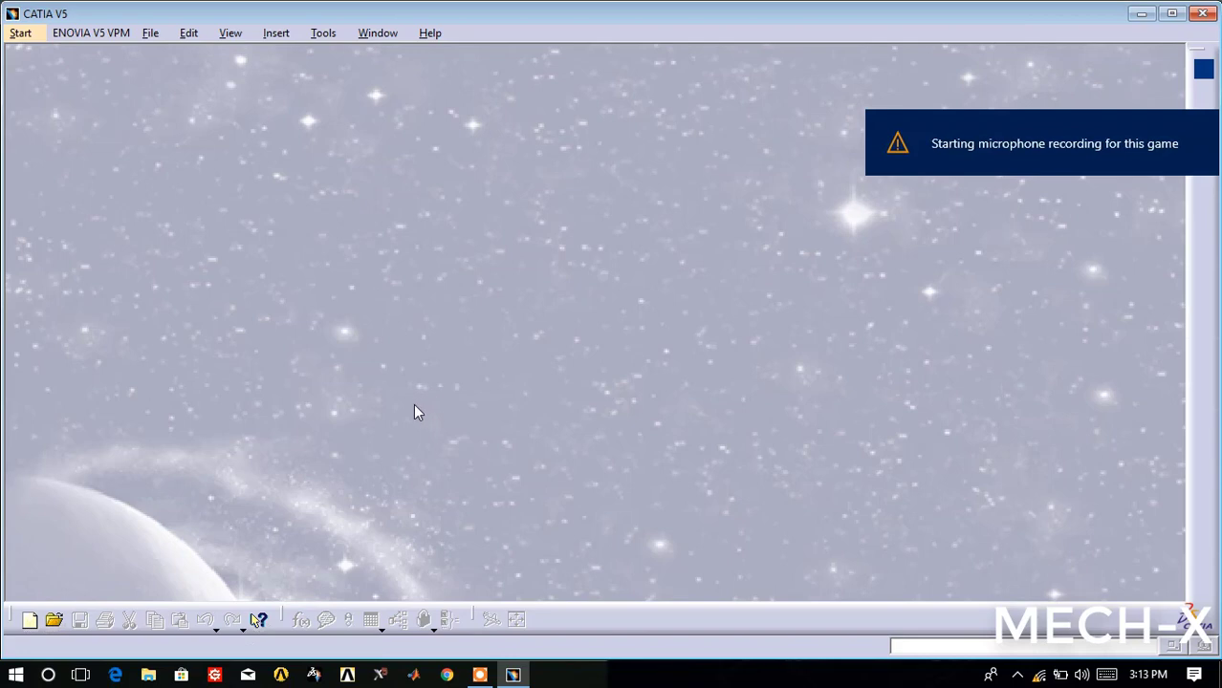
Step: Switch to the Part Design workbench from the Start menu to begin a new part
click(21, 36)
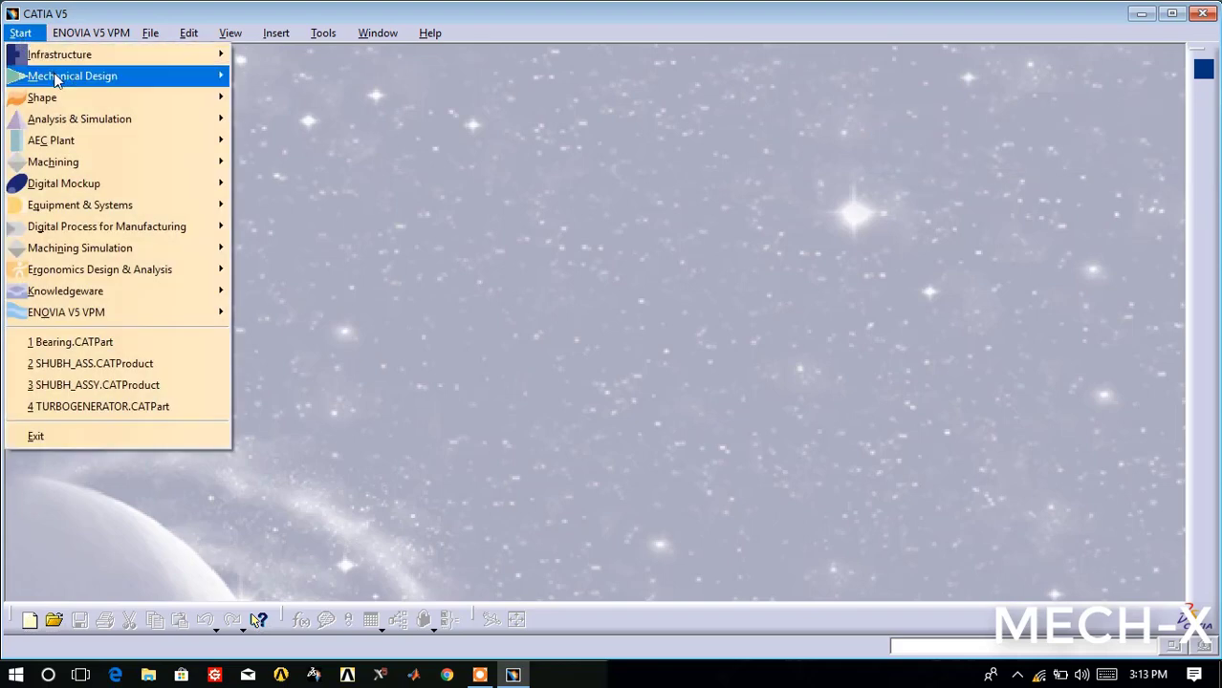
mouse_move(72, 76)
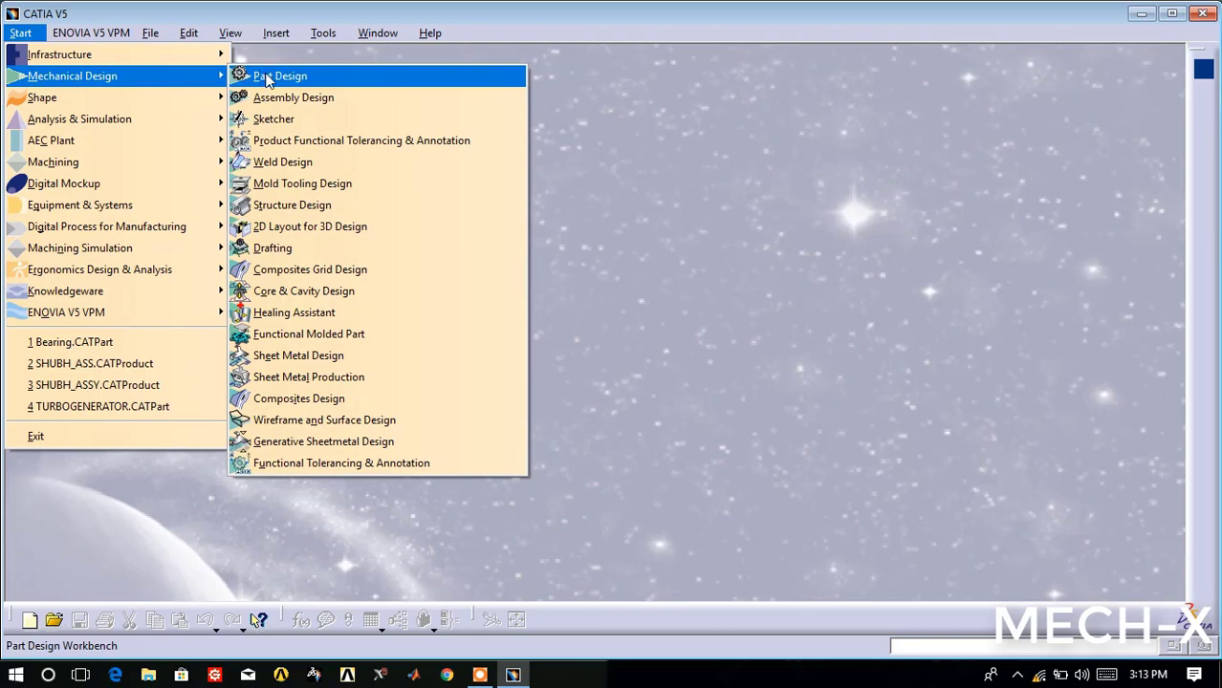
click(267, 76)
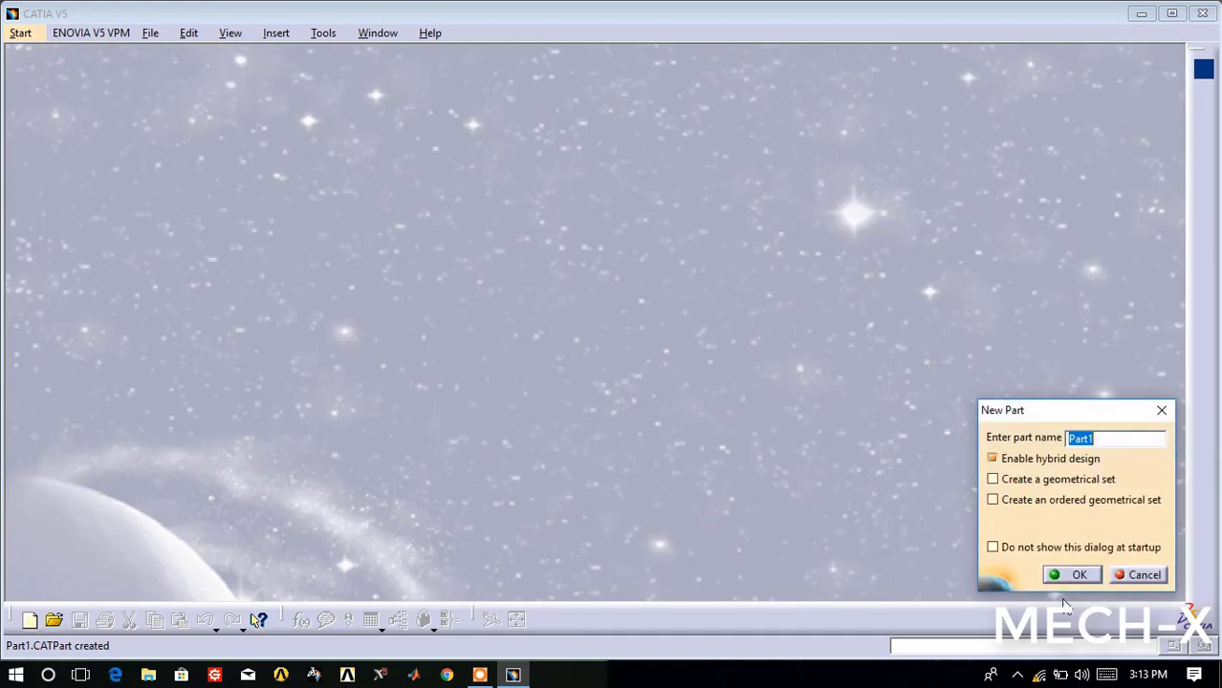
Step: Accept the default part name Part1 and start a sketch on the xy plane
click(1064, 574)
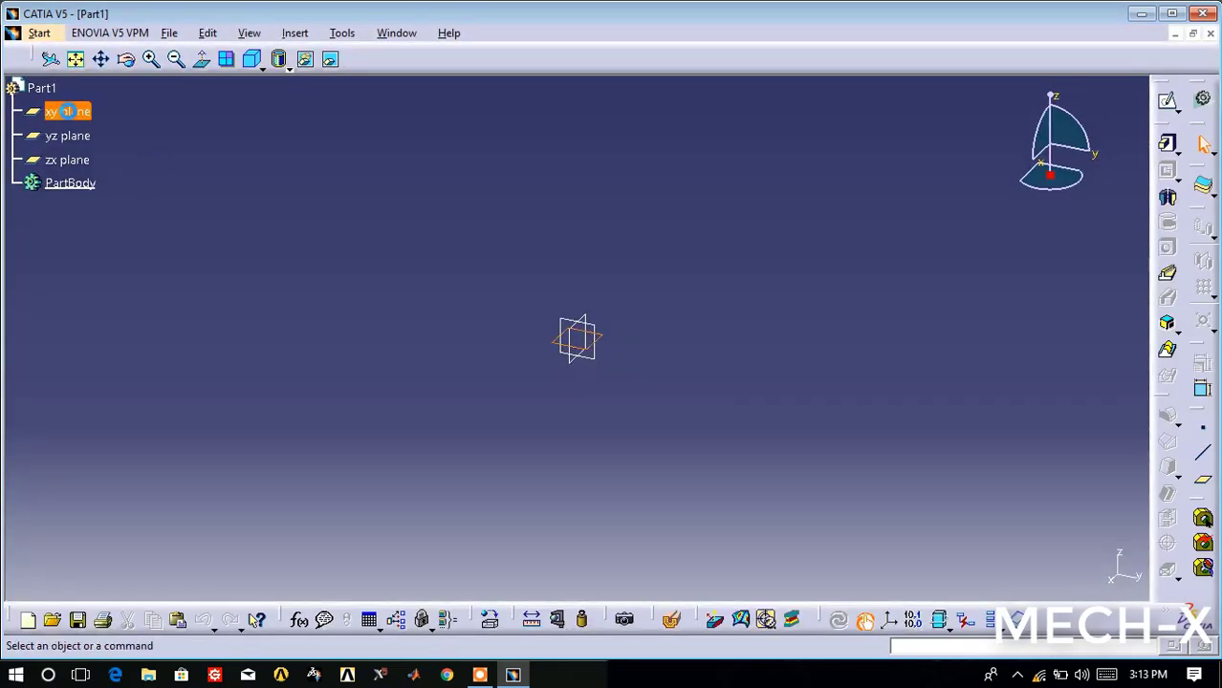
click(81, 112)
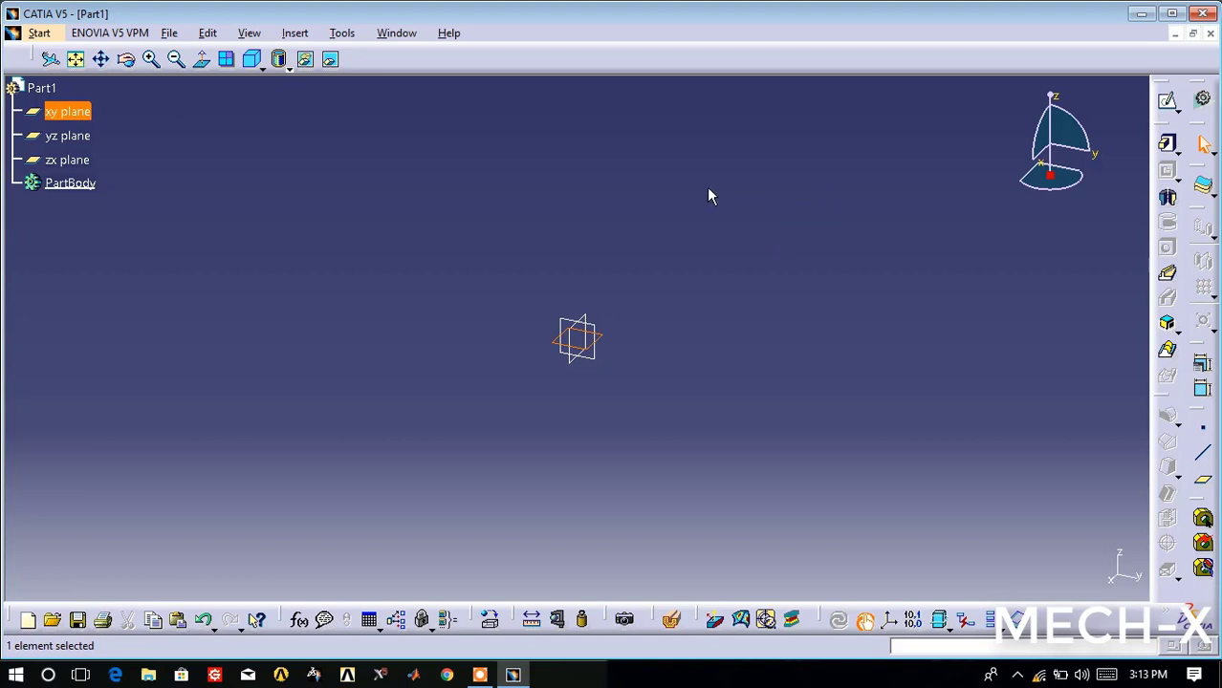
click(1169, 105)
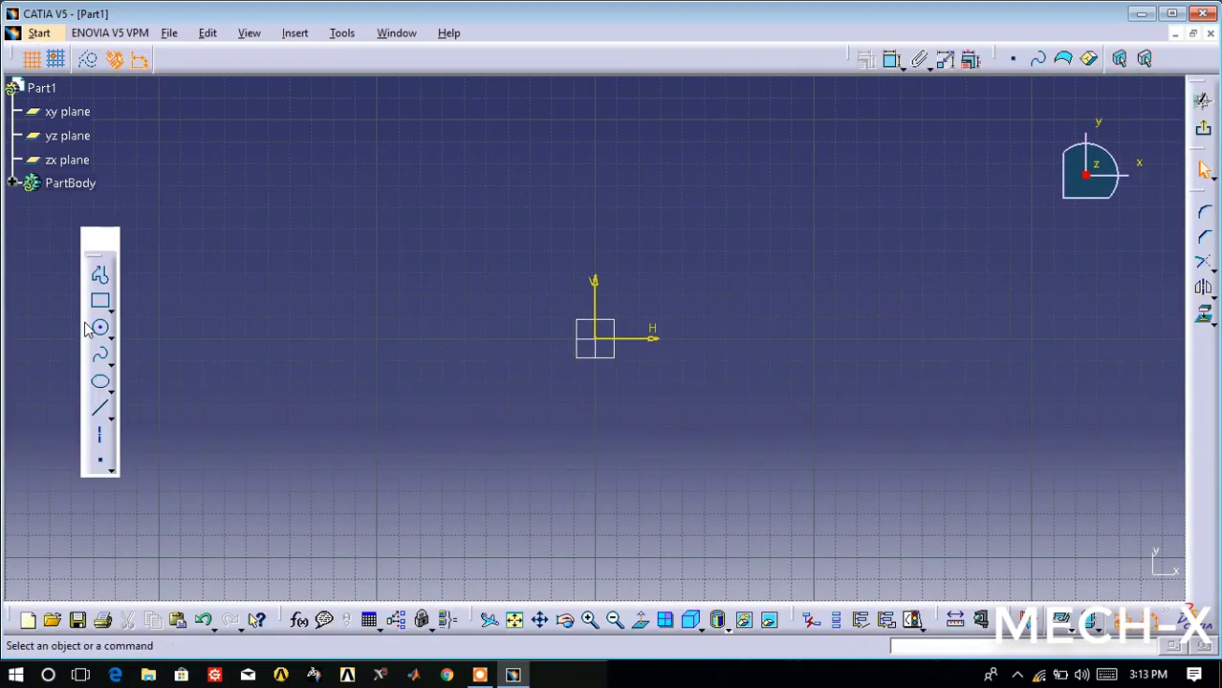
Step: Draw a circle above the origin and constrain its diameter to 20 mm
click(100, 326)
click(103, 331)
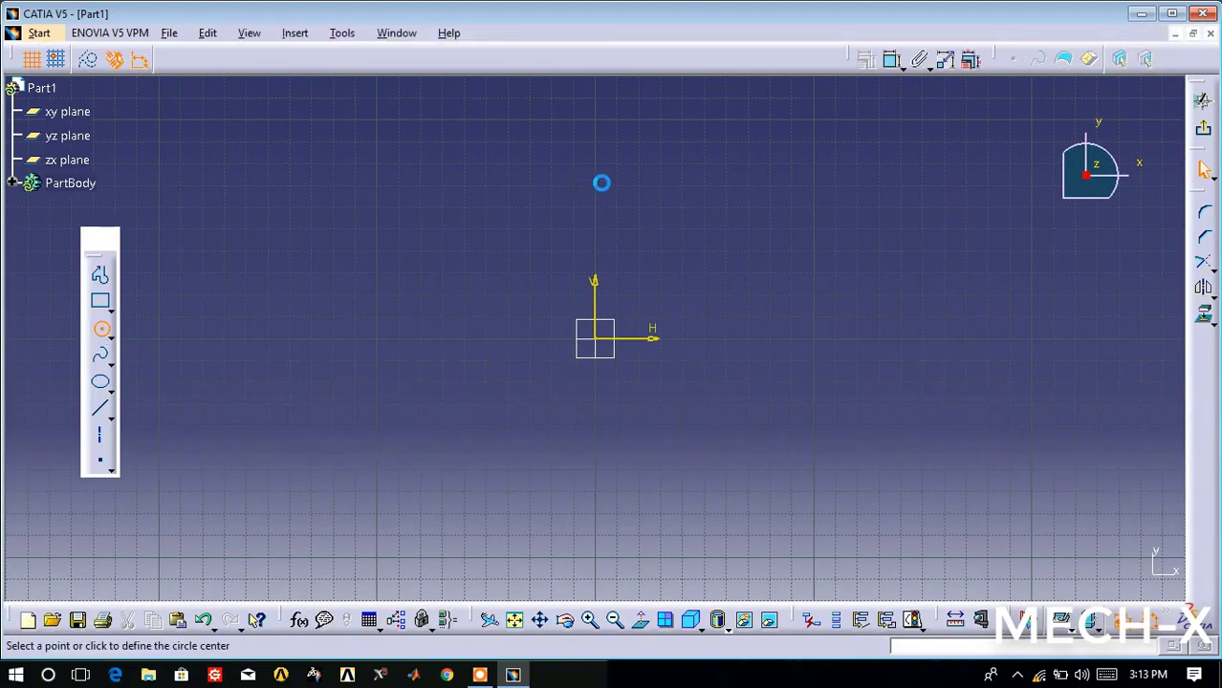
click(594, 205)
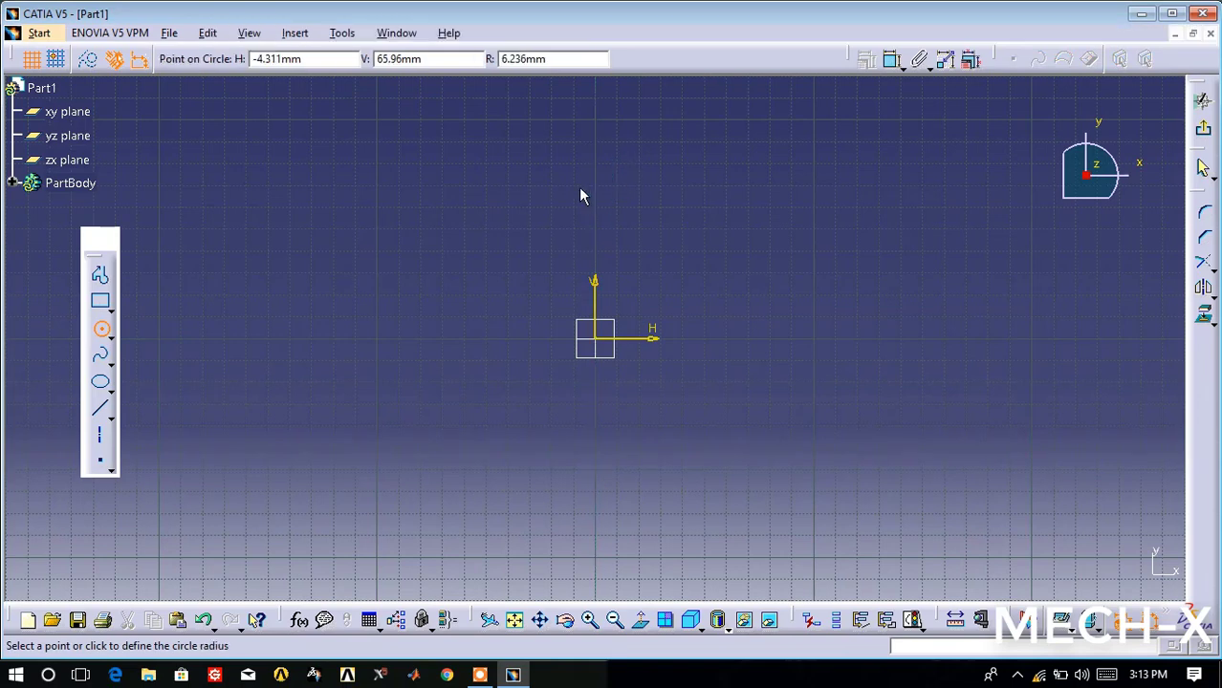
click(577, 185)
click(891, 59)
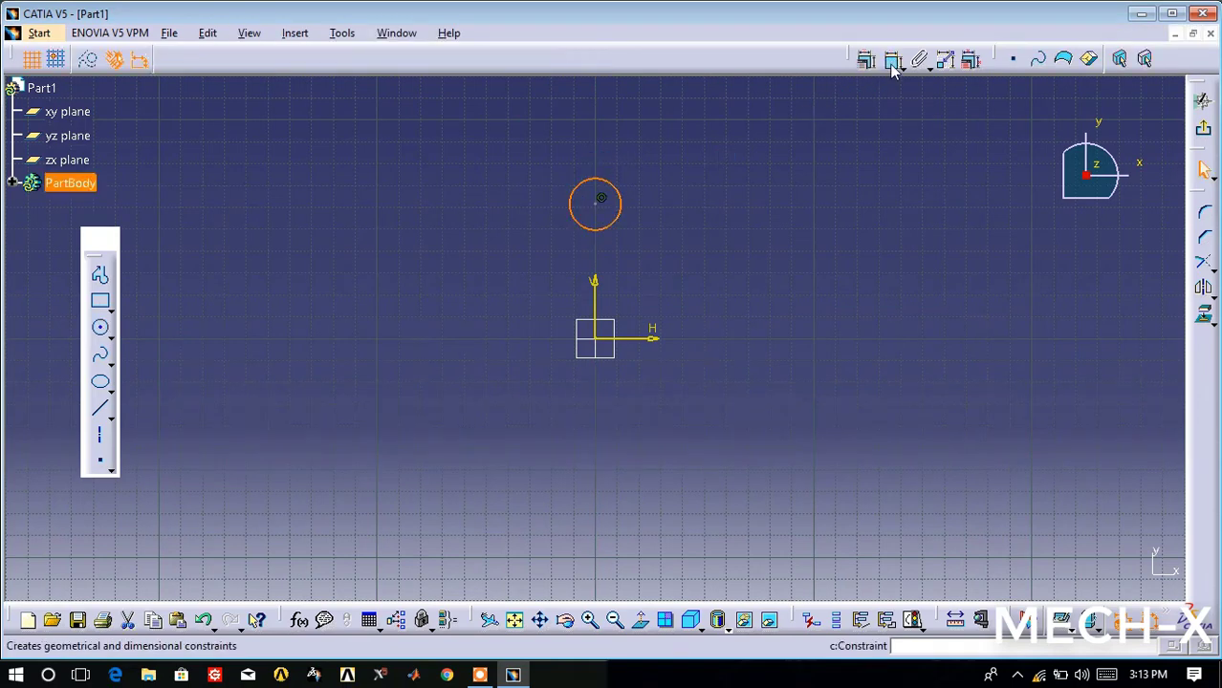
click(655, 171)
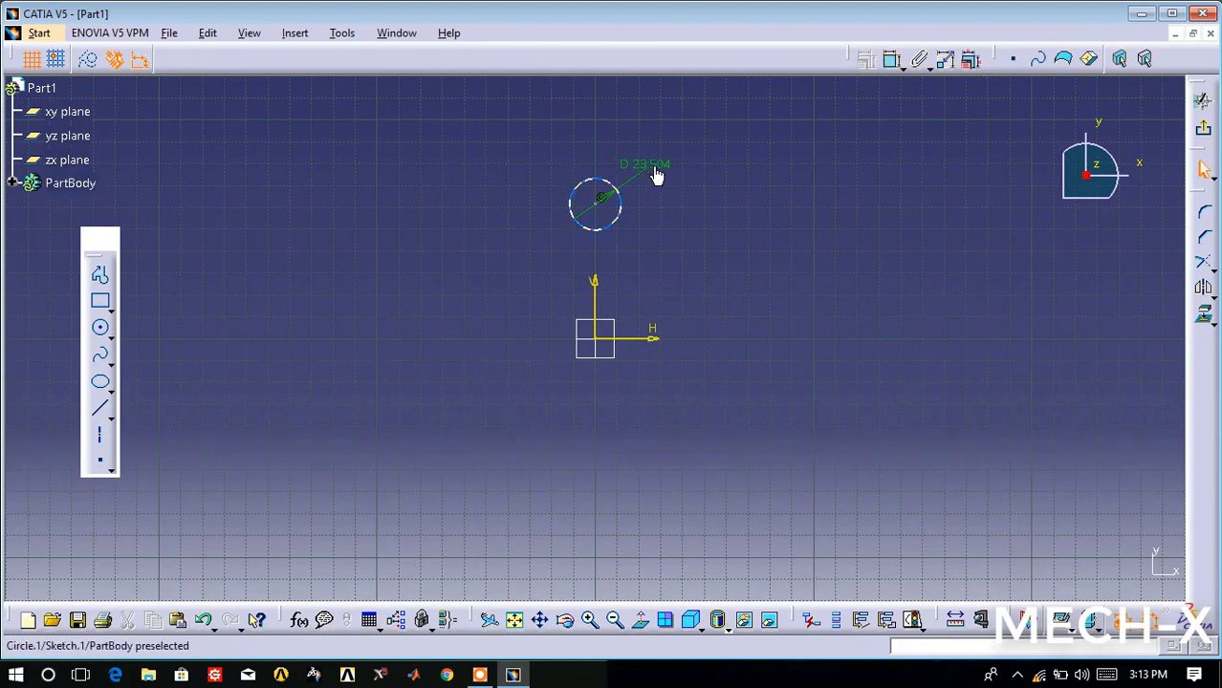
double_click(658, 163)
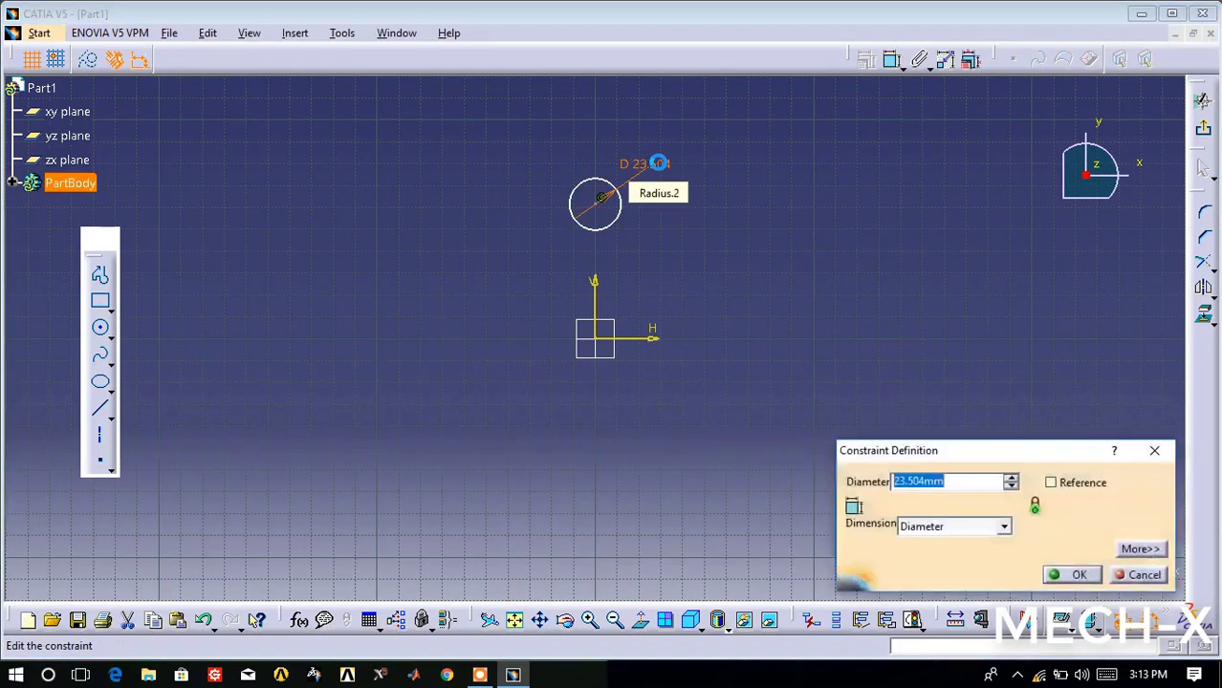
text(20)
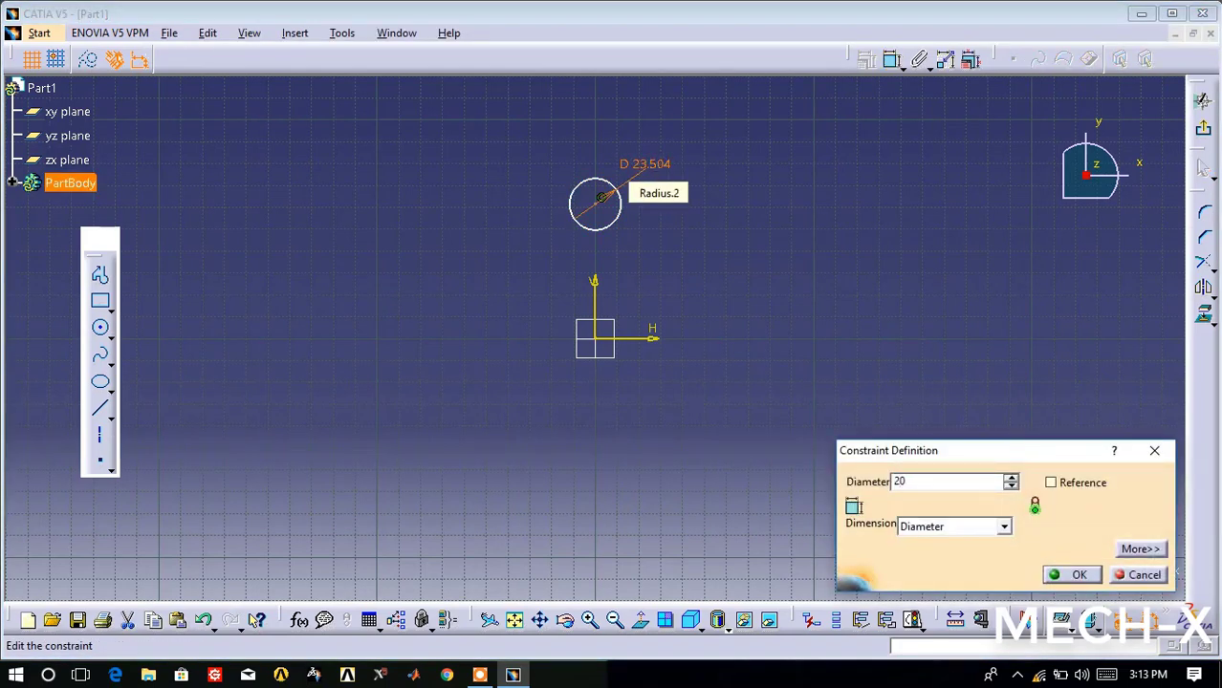
click(1079, 574)
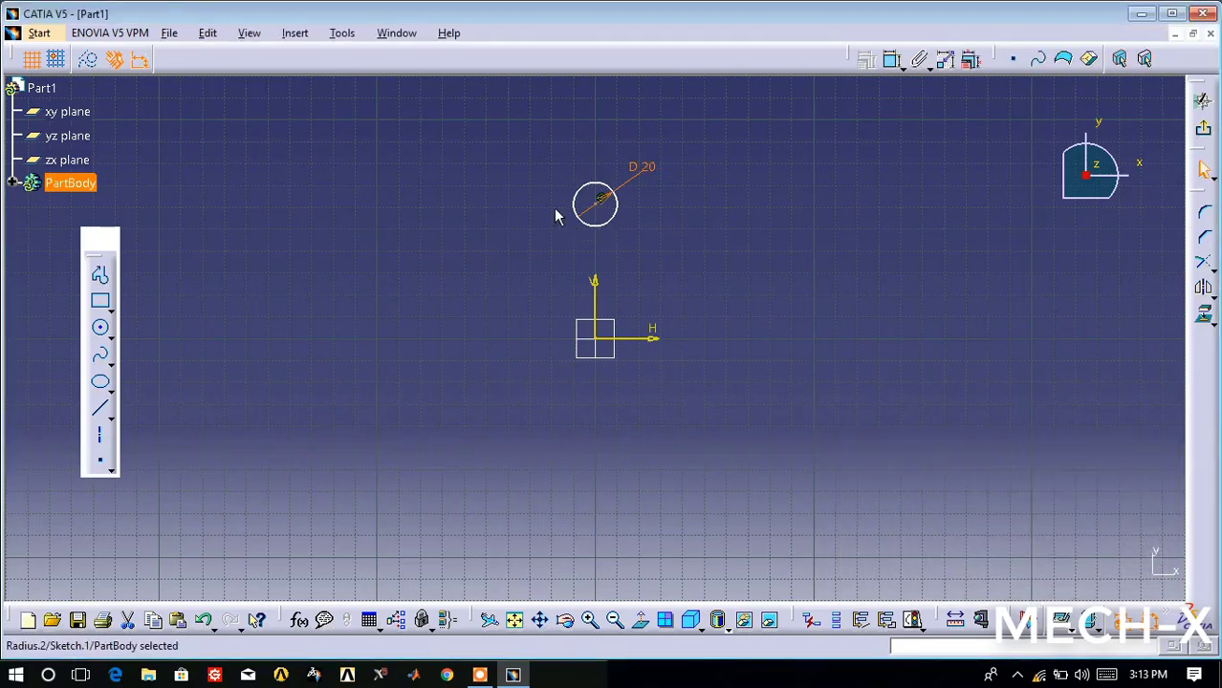
Step: Dimension the circle centre 45 mm above the horizontal axis
click(891, 59)
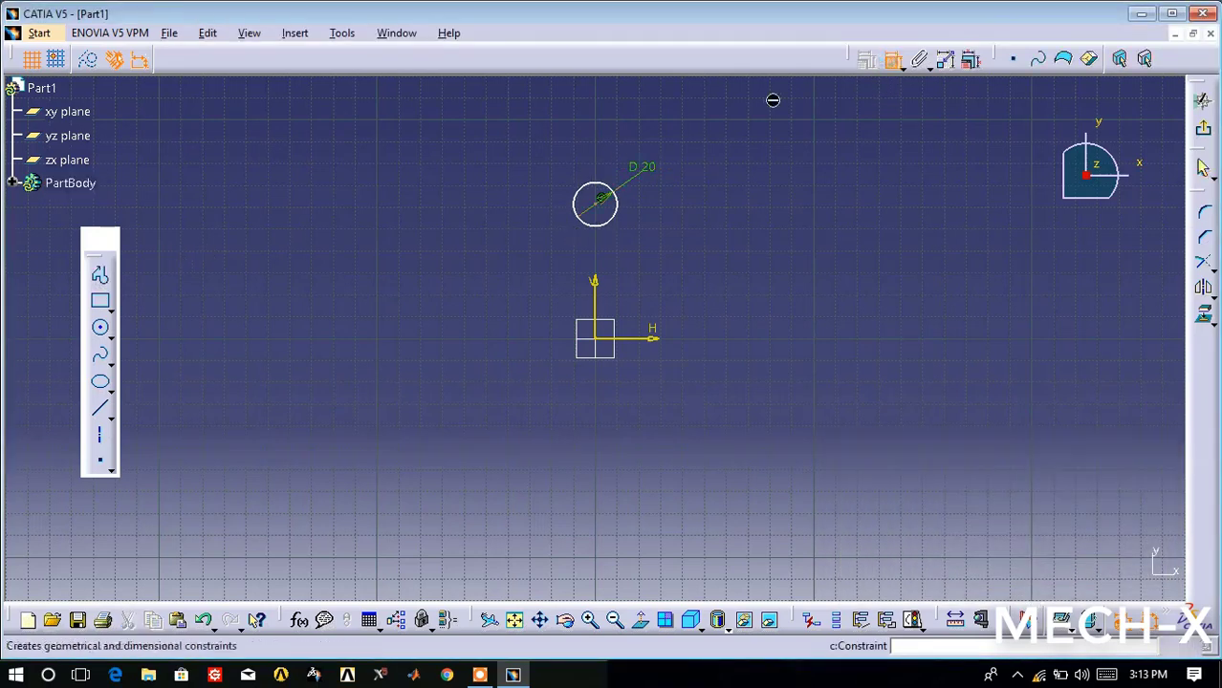
click(605, 213)
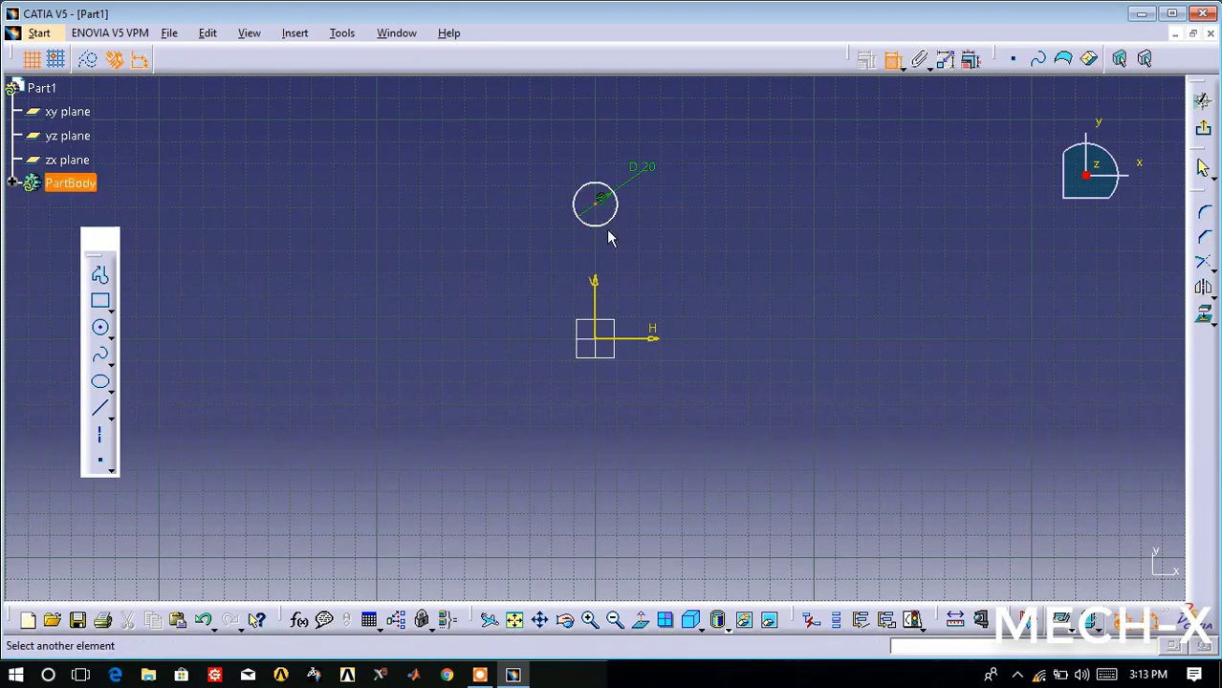
click(605, 343)
click(817, 295)
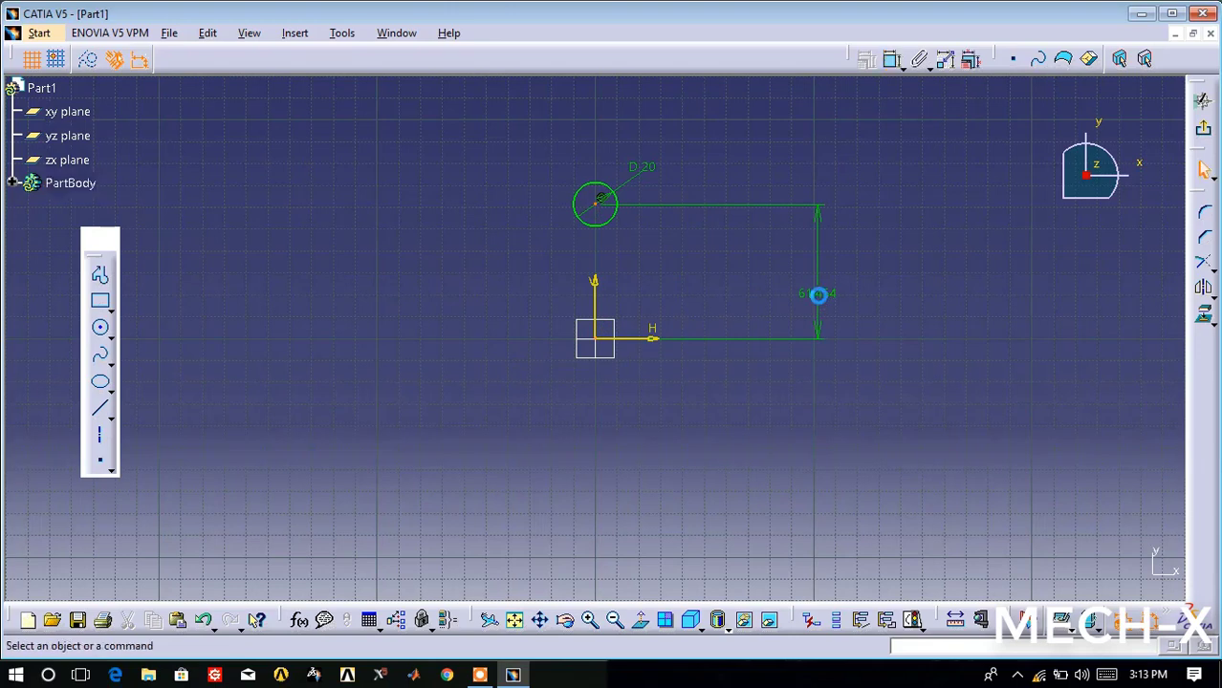
double_click(818, 295)
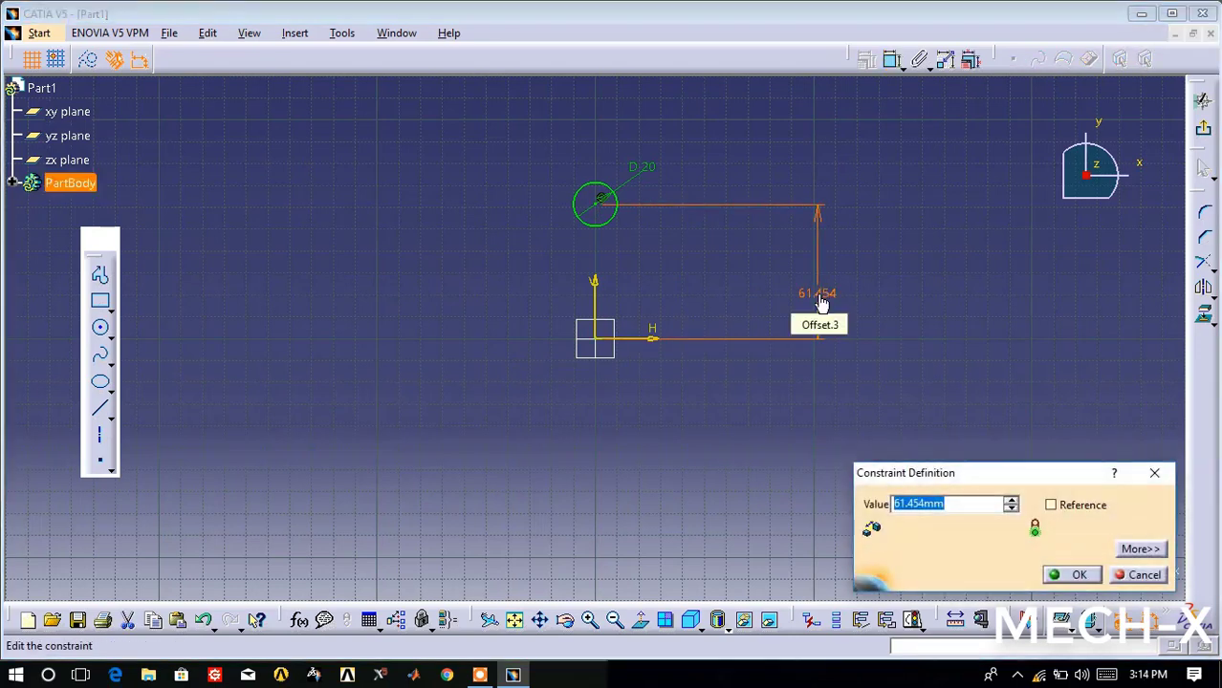
text(45)
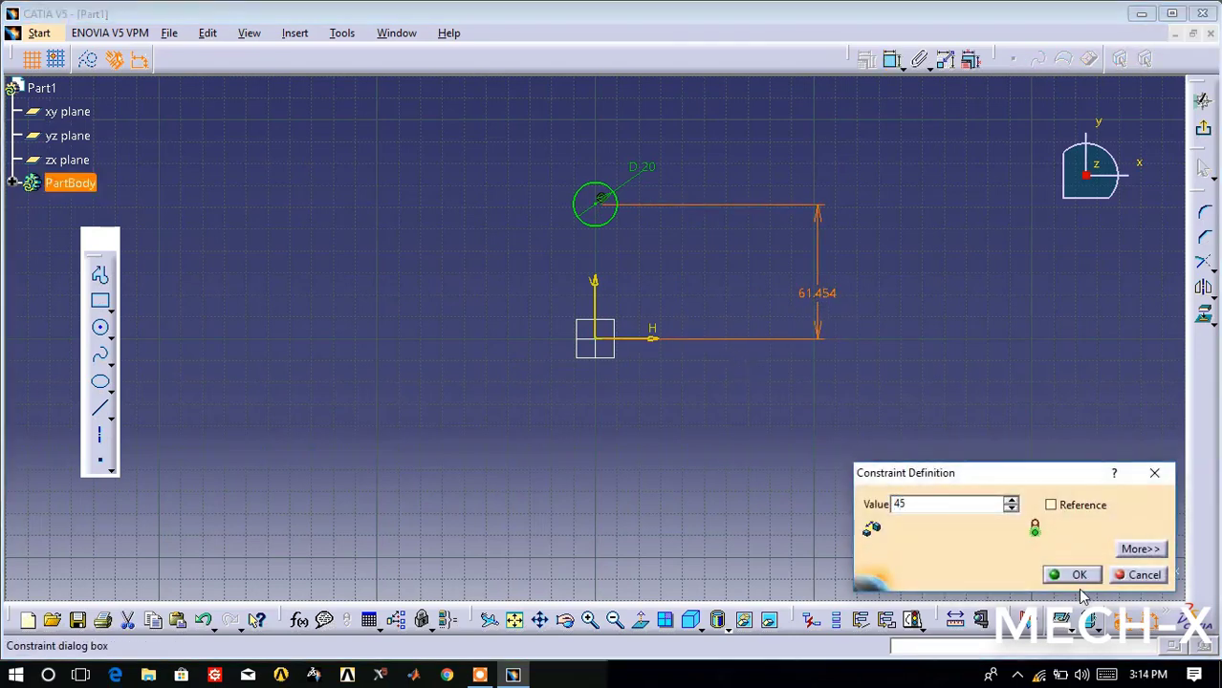
click(1076, 574)
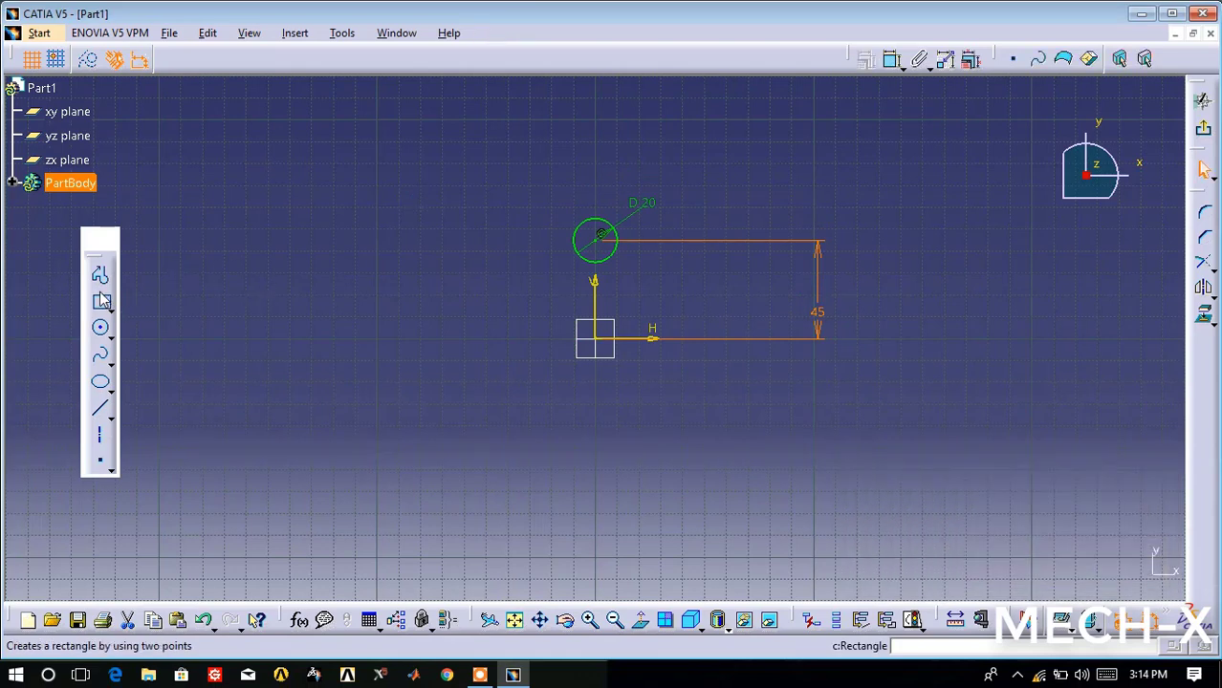
Step: Draw a vertical line through the circle centre, trim off the left half, and exit the sketch
click(102, 277)
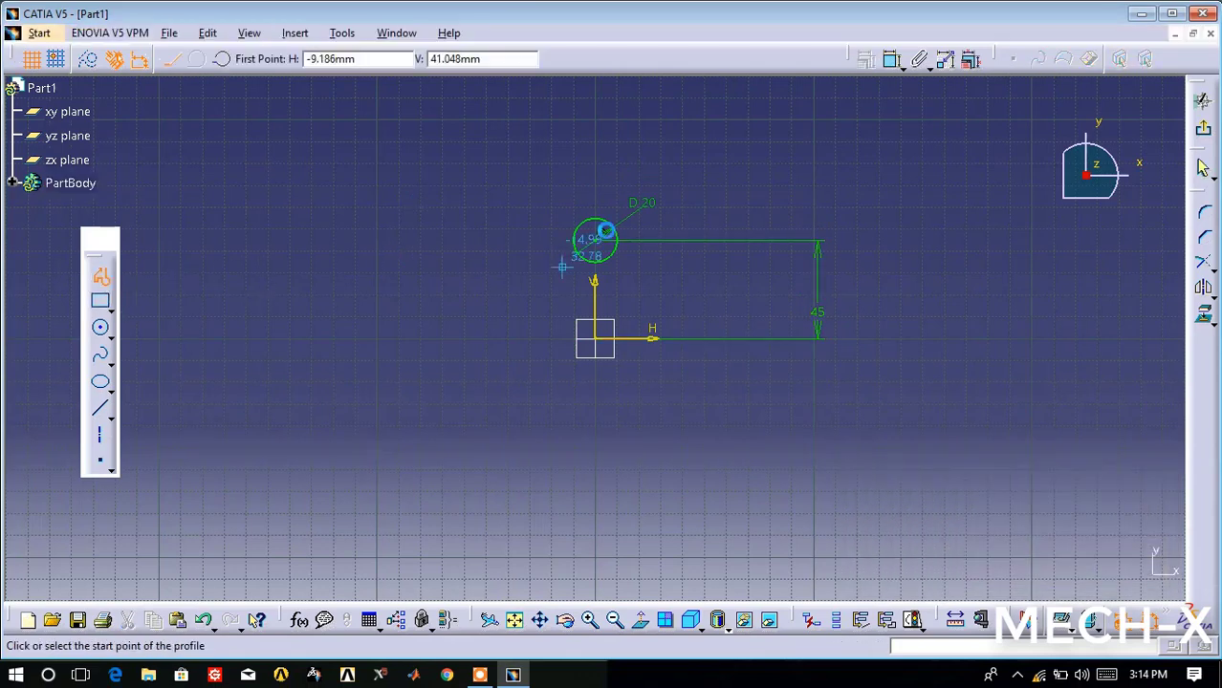
click(596, 237)
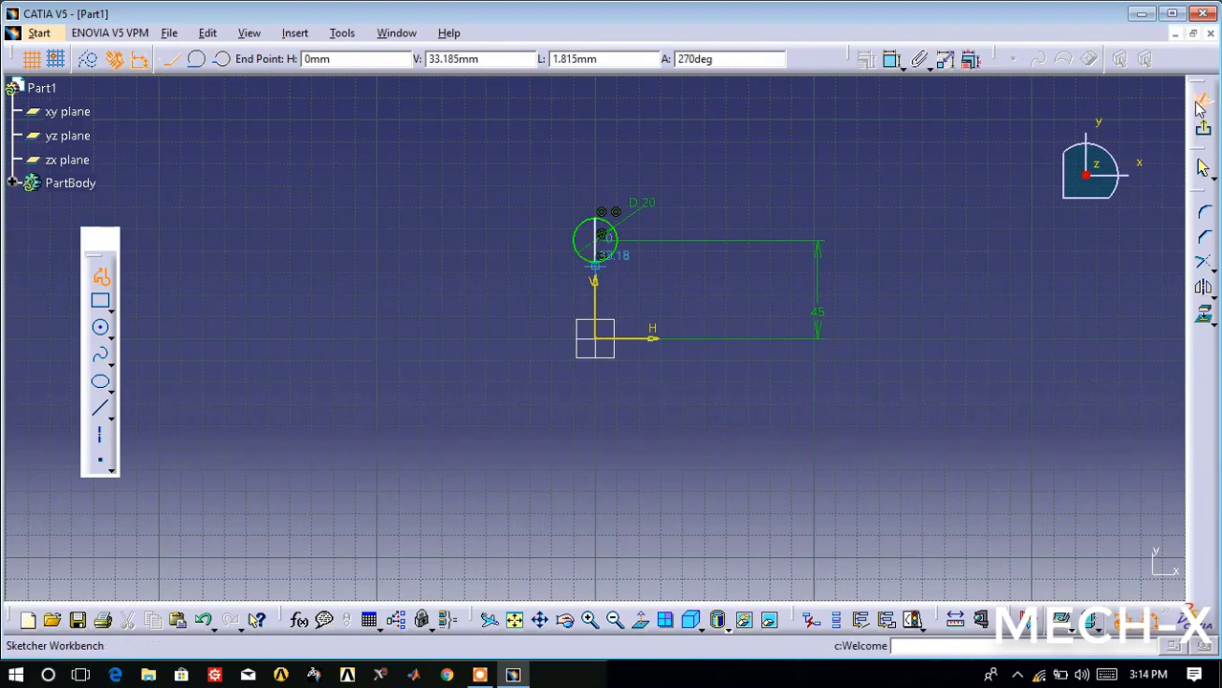
click(1210, 272)
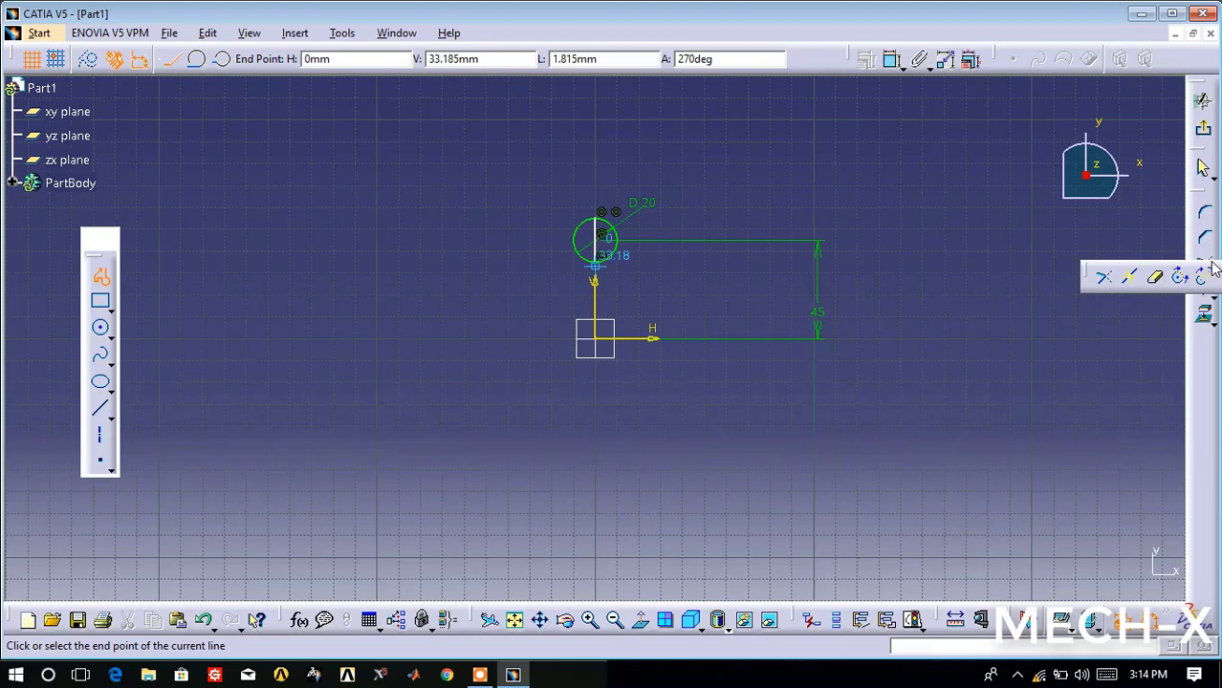
click(1155, 277)
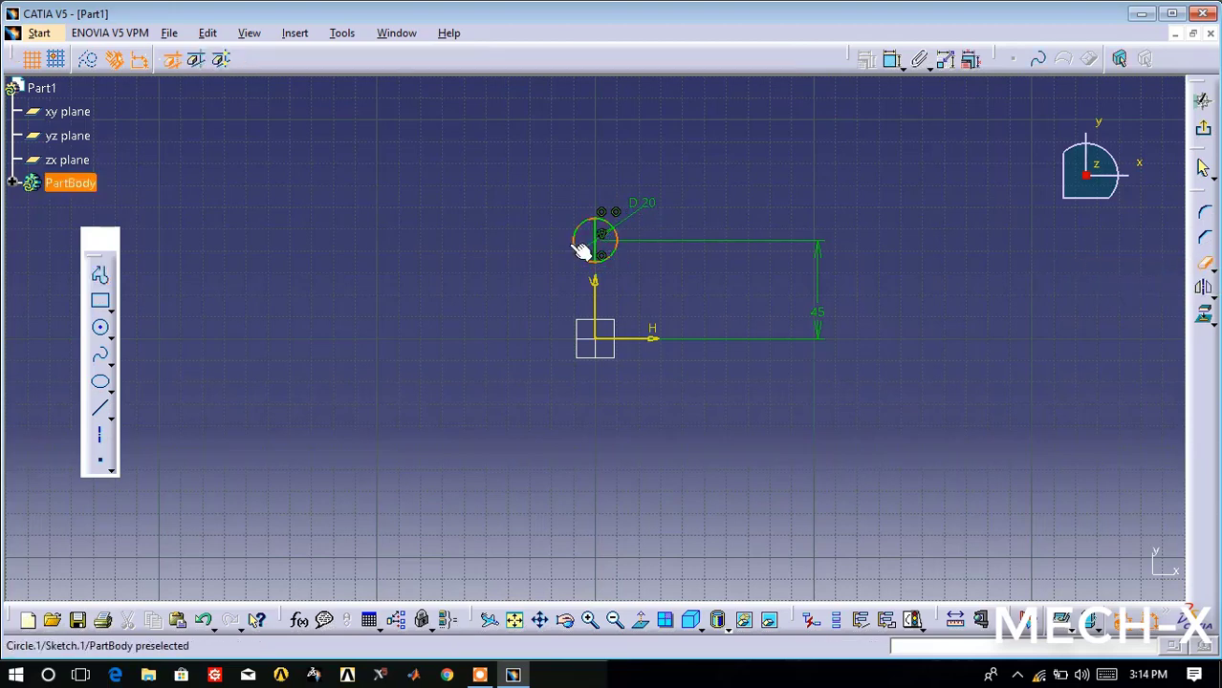
click(576, 244)
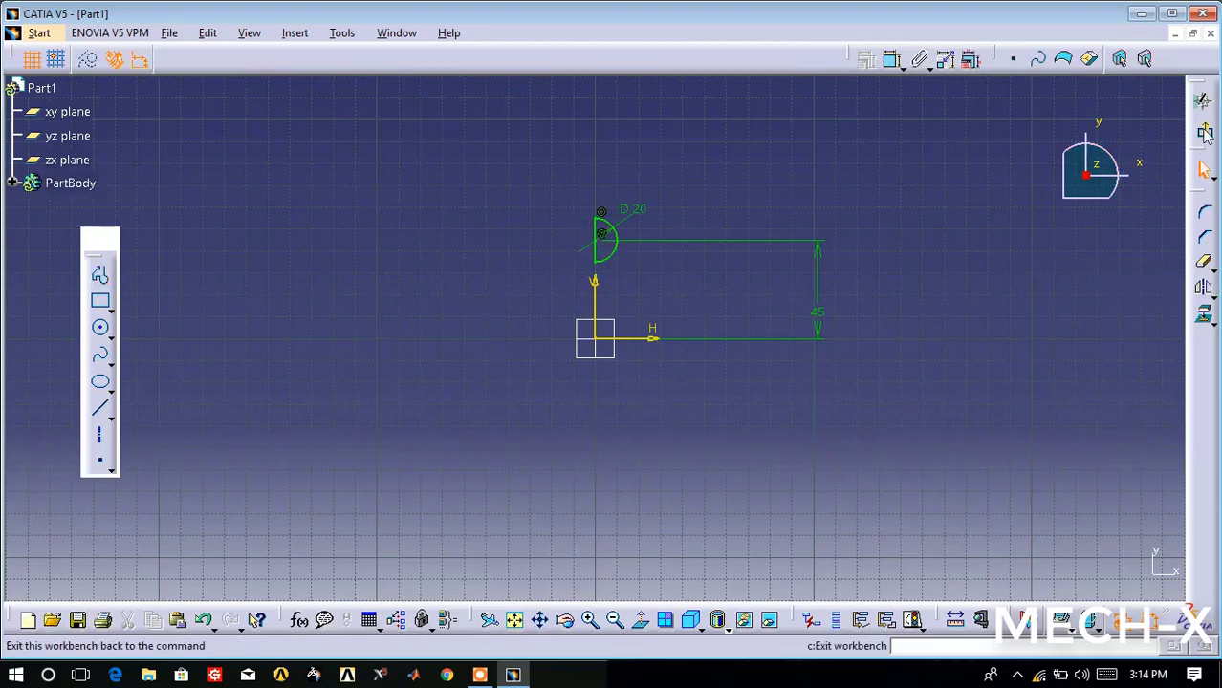
click(1204, 134)
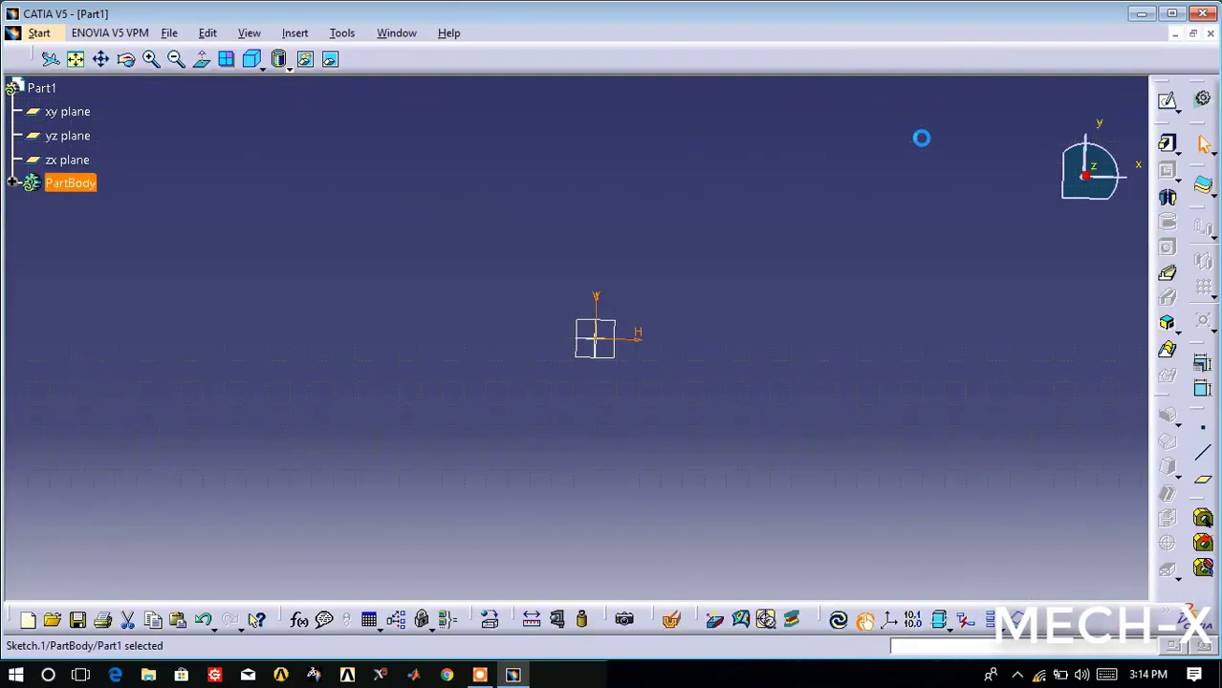
Step: Revolve Sketch.1 360° about the Y axis to create the ball as Shaft.1
click(1168, 200)
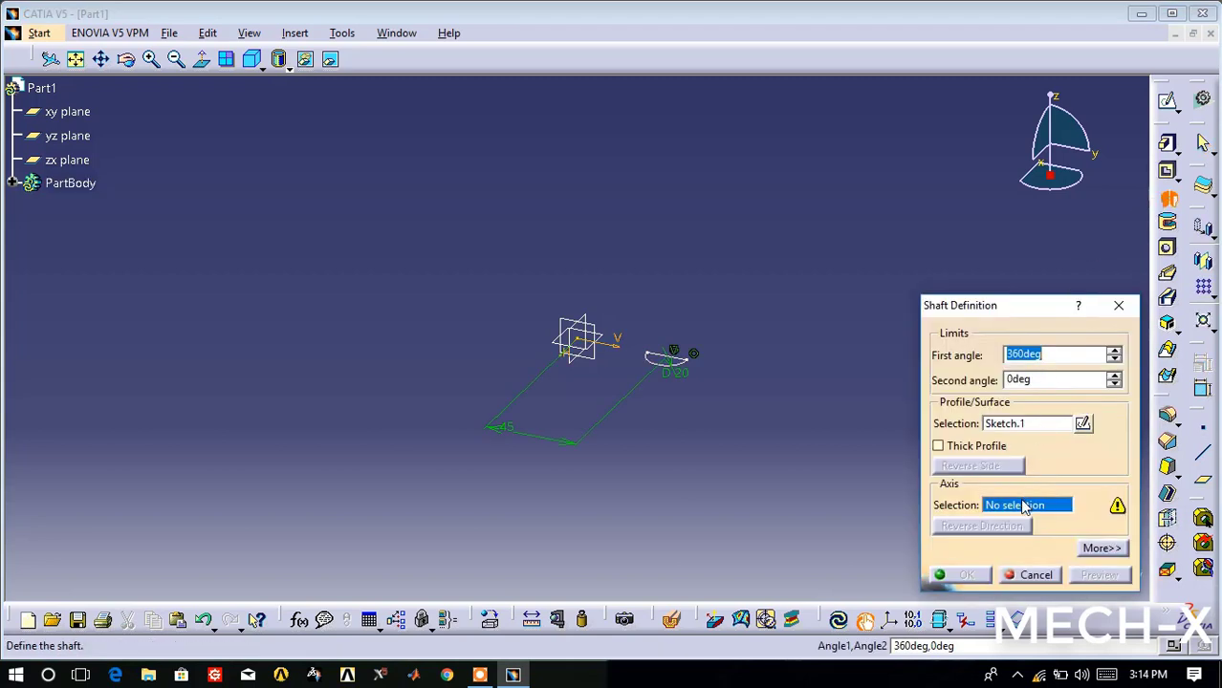
right_click(1025, 506)
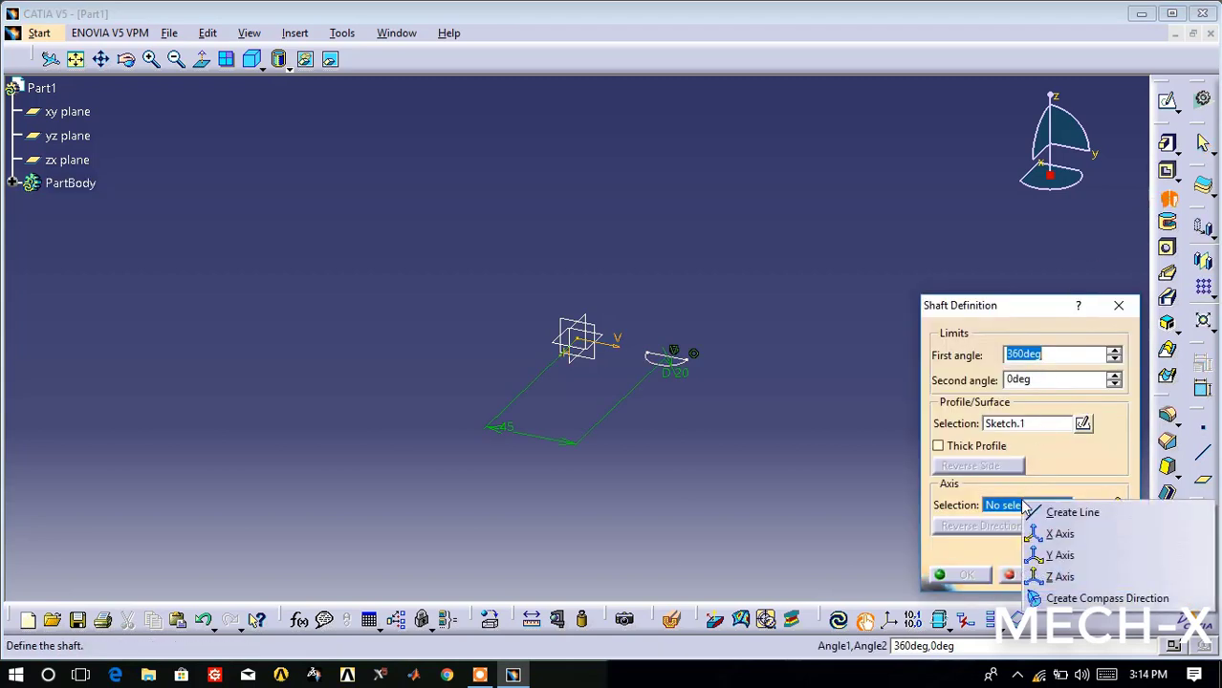
click(1057, 555)
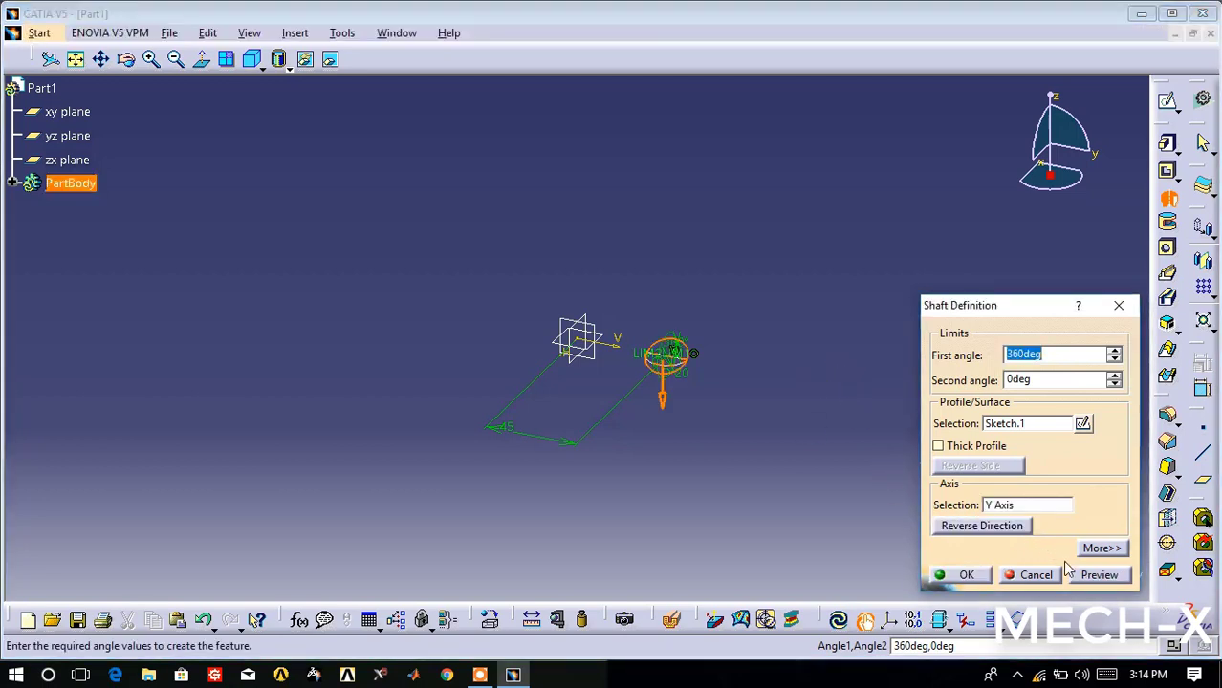
click(966, 576)
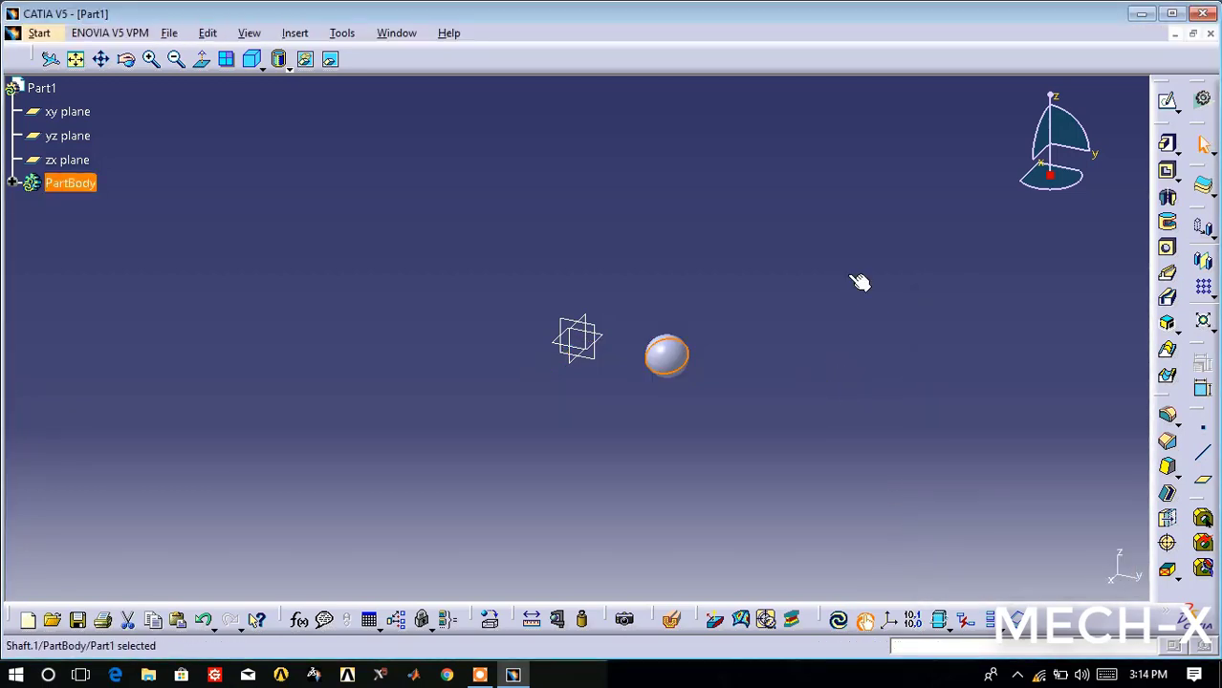
click(67, 111)
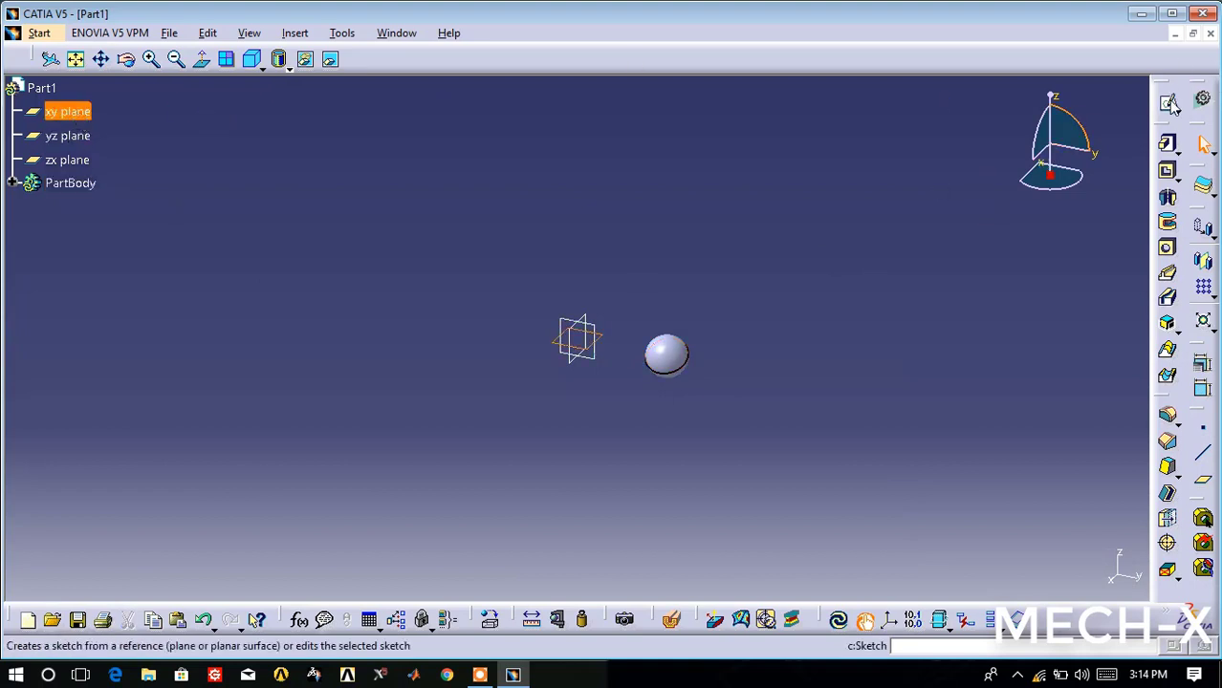
Step: In a new xy-plane sketch, draw a circle on the vertical axis with 20 mm diameter
click(1167, 101)
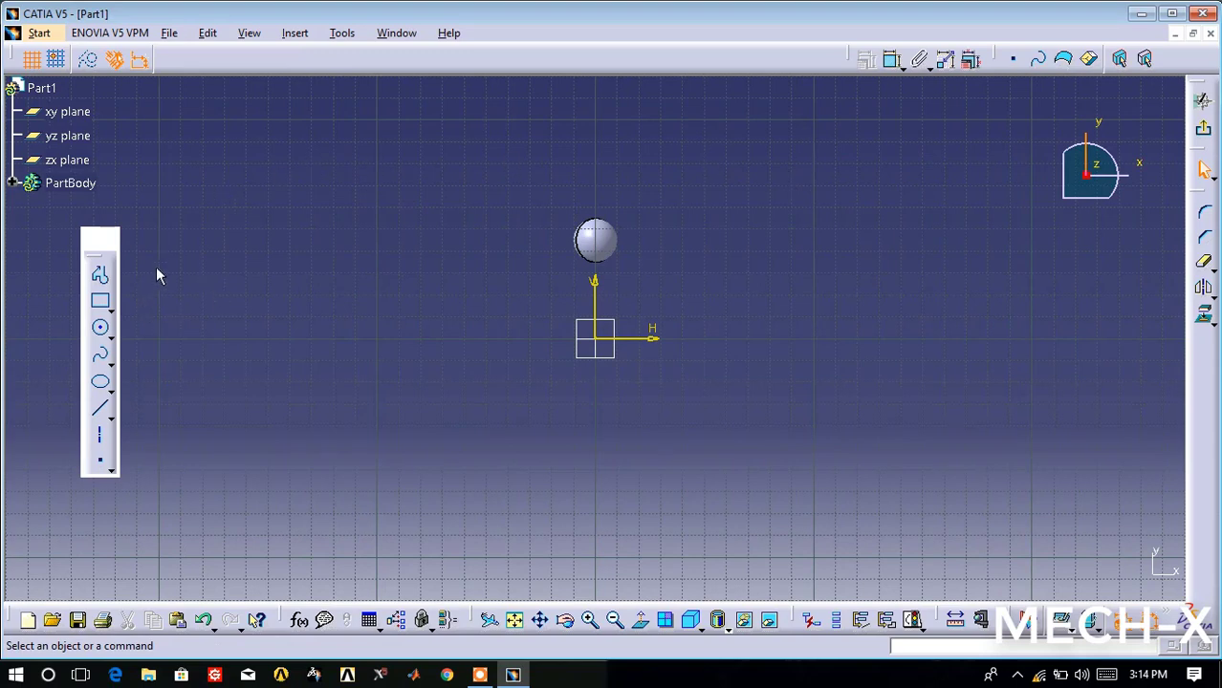
click(103, 331)
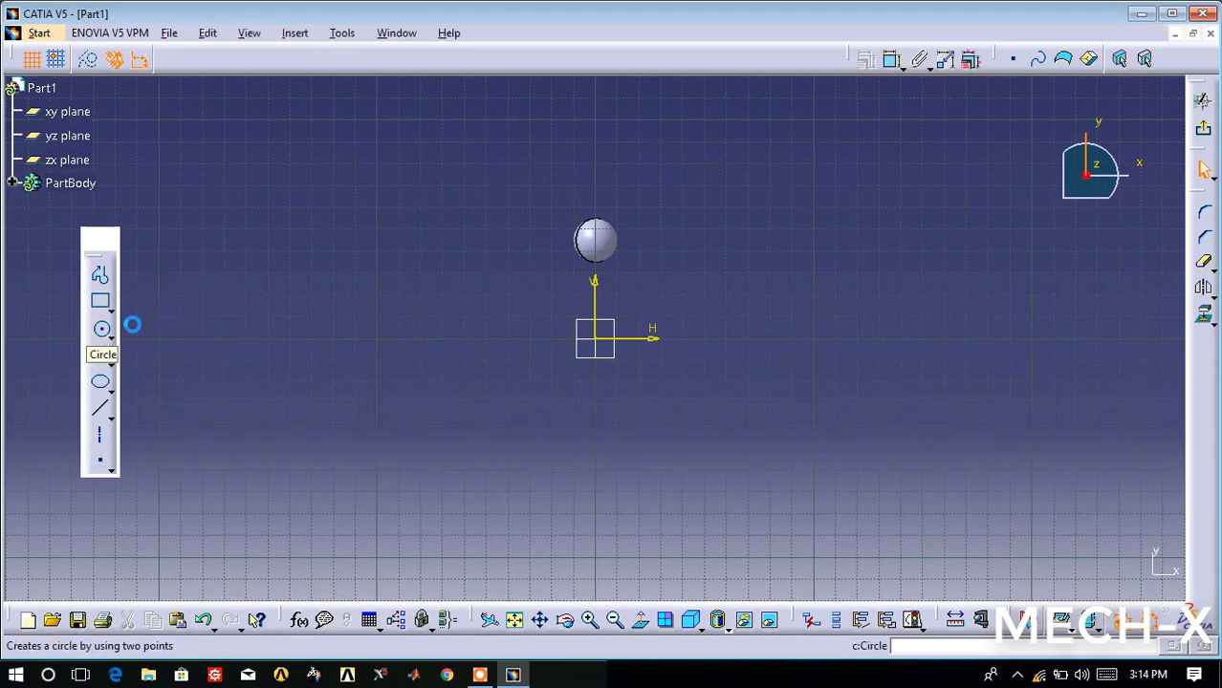
click(595, 243)
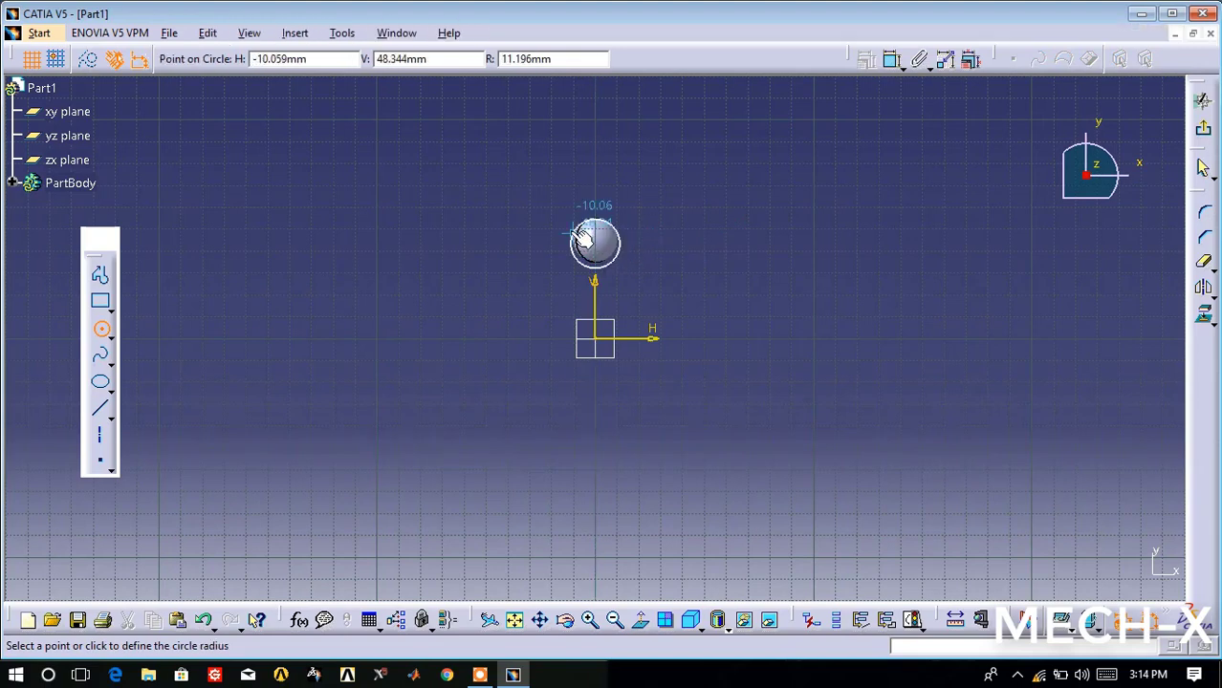
click(580, 234)
click(891, 59)
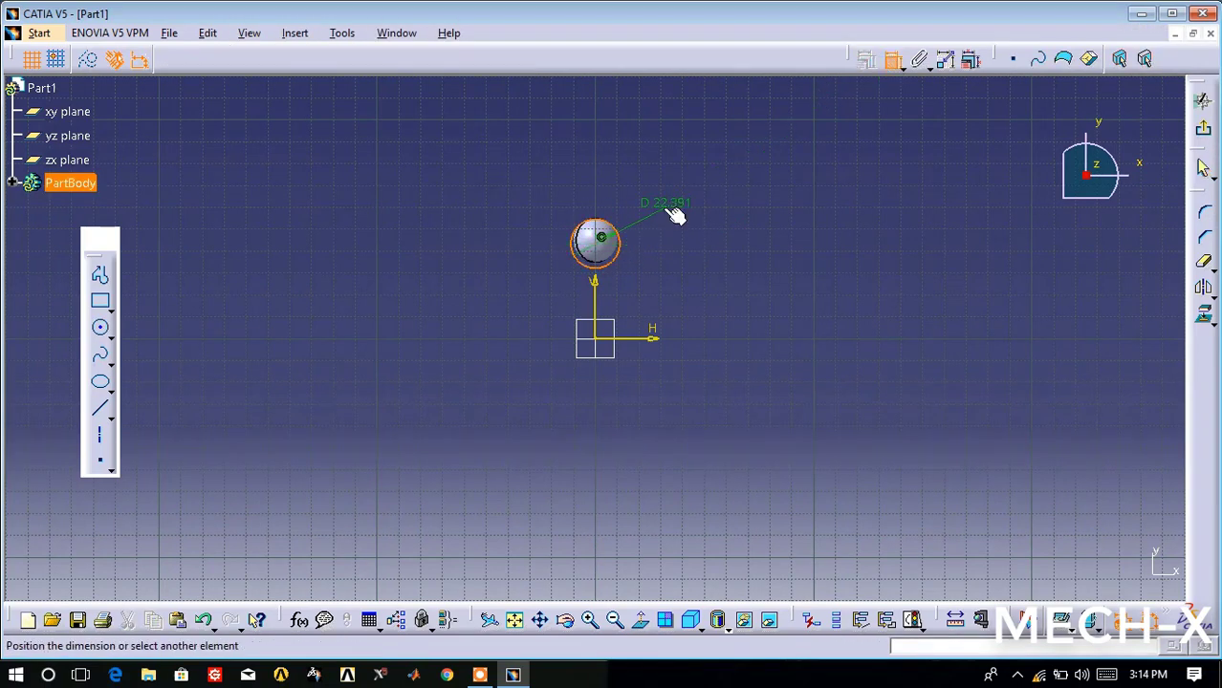
click(654, 213)
double_click(646, 207)
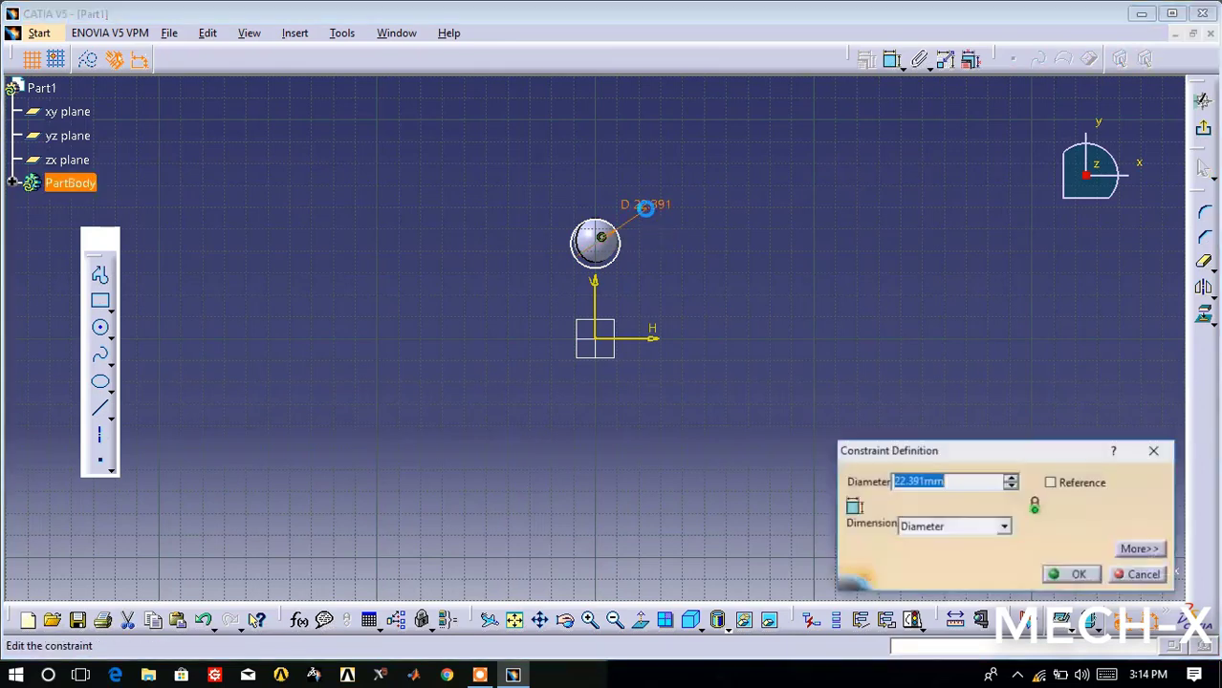
text(20)
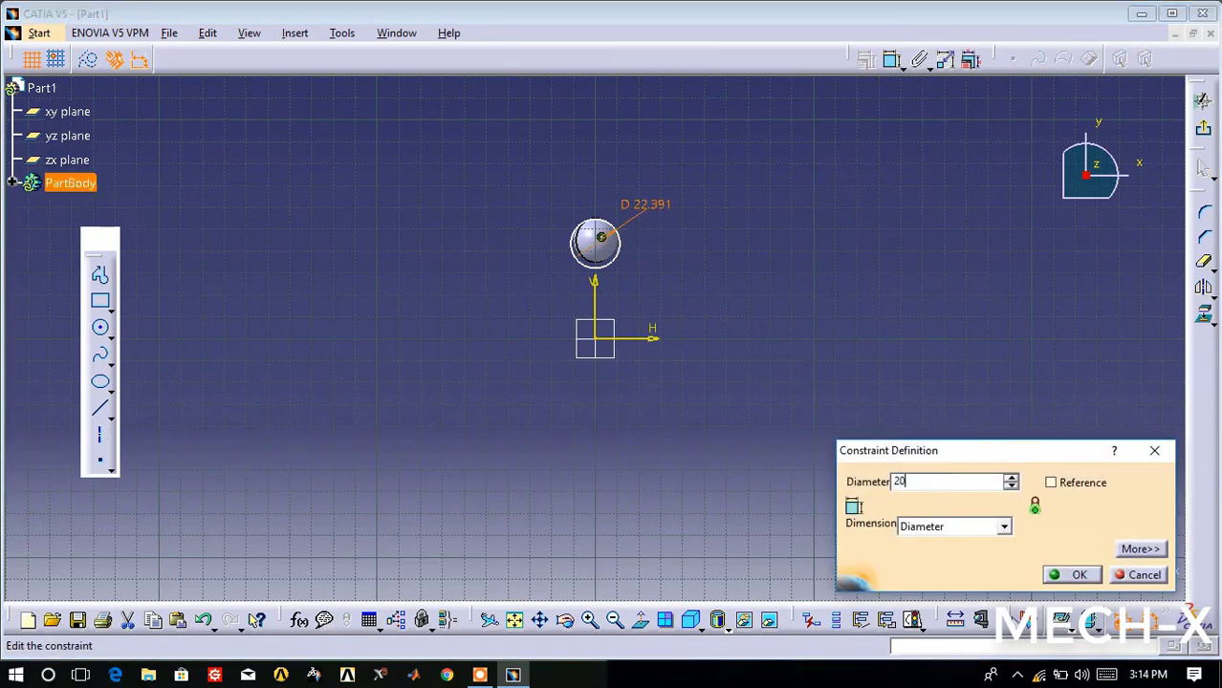
click(1072, 575)
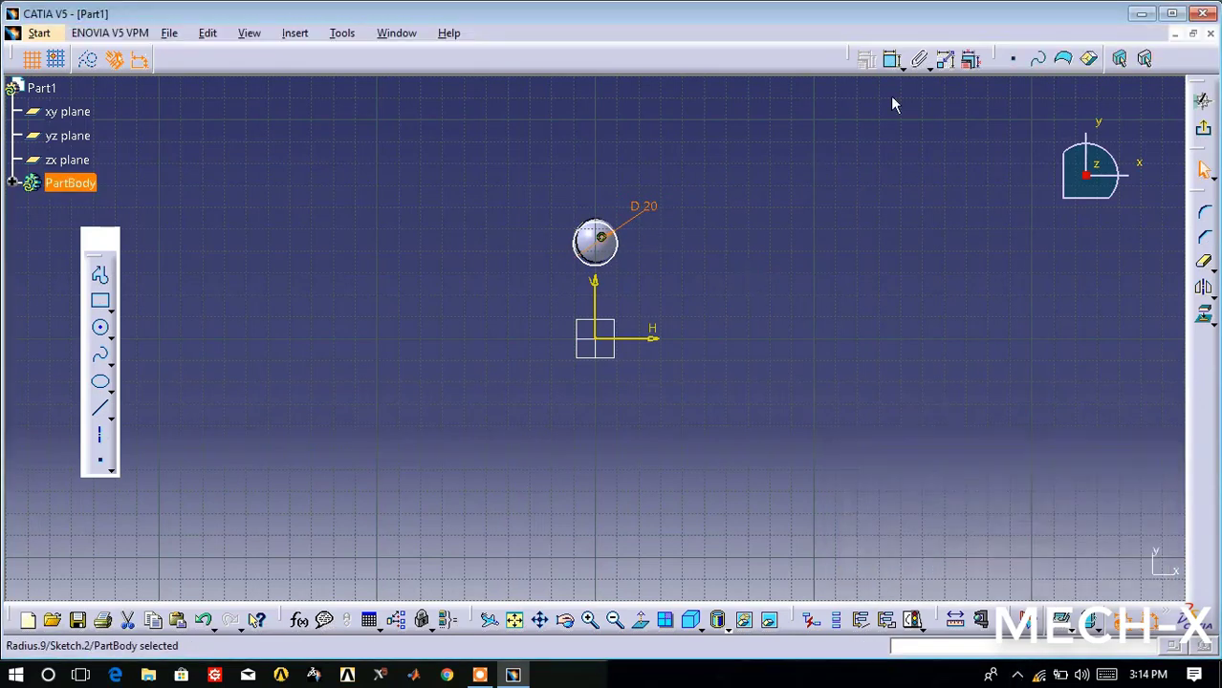
Step: Dimension the circle centre 45 mm above the origin
click(891, 59)
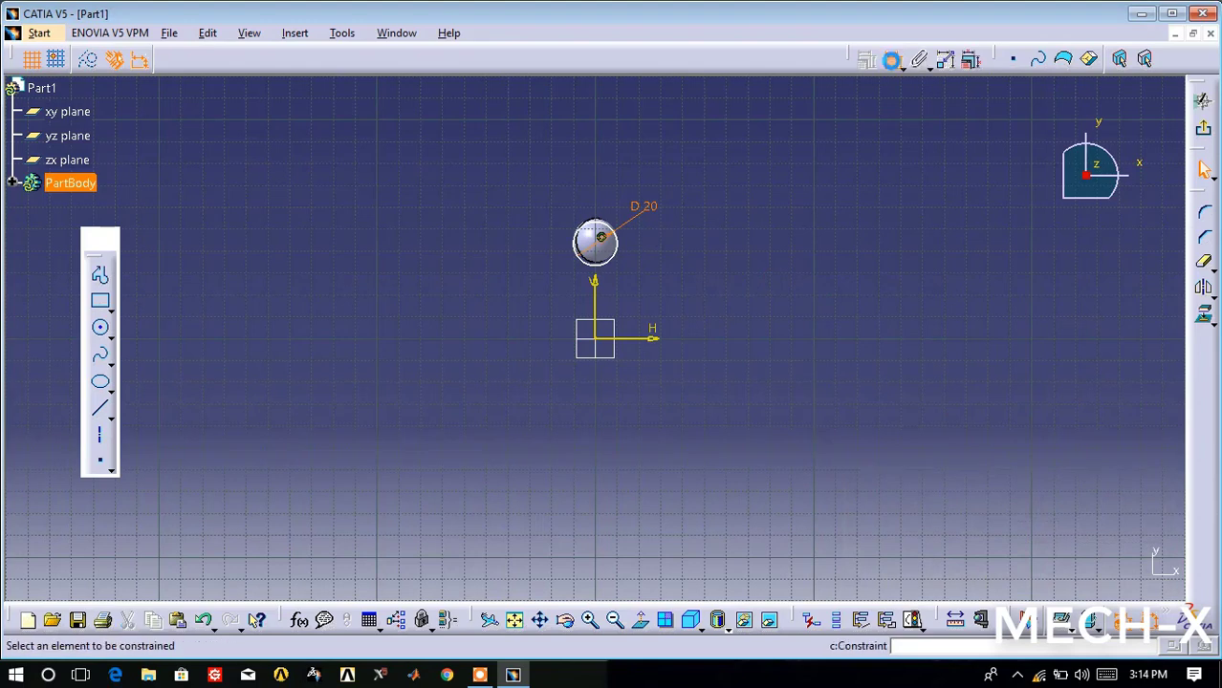
click(604, 245)
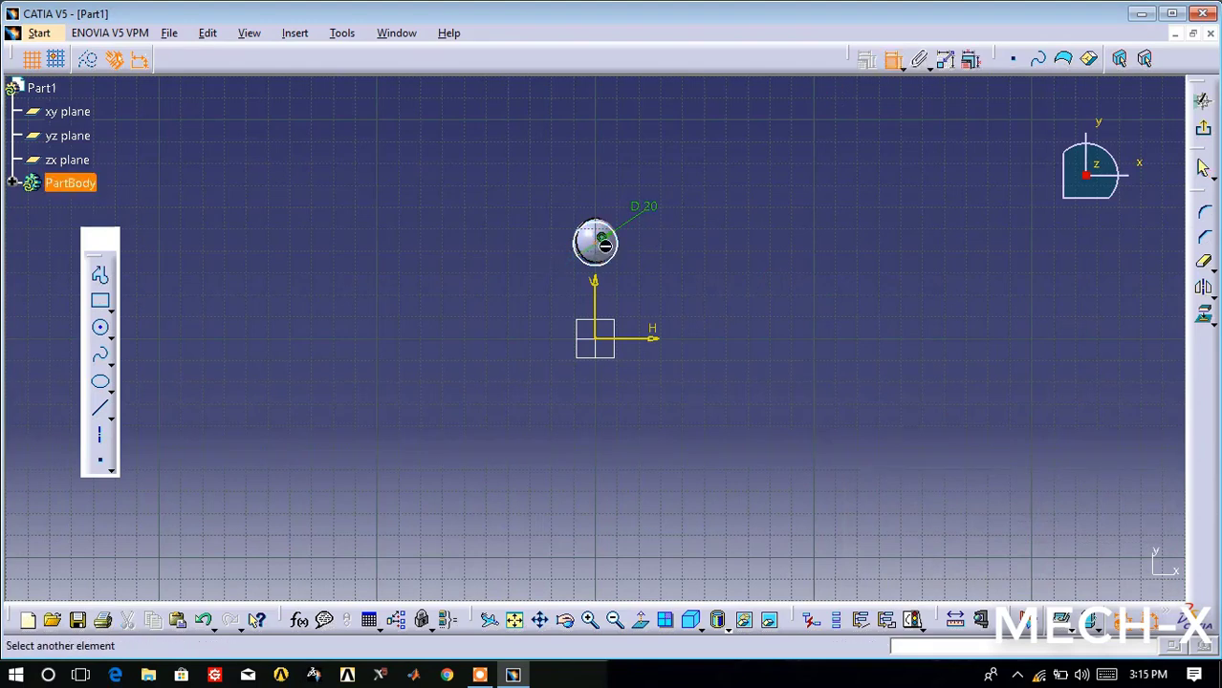
click(602, 350)
click(772, 291)
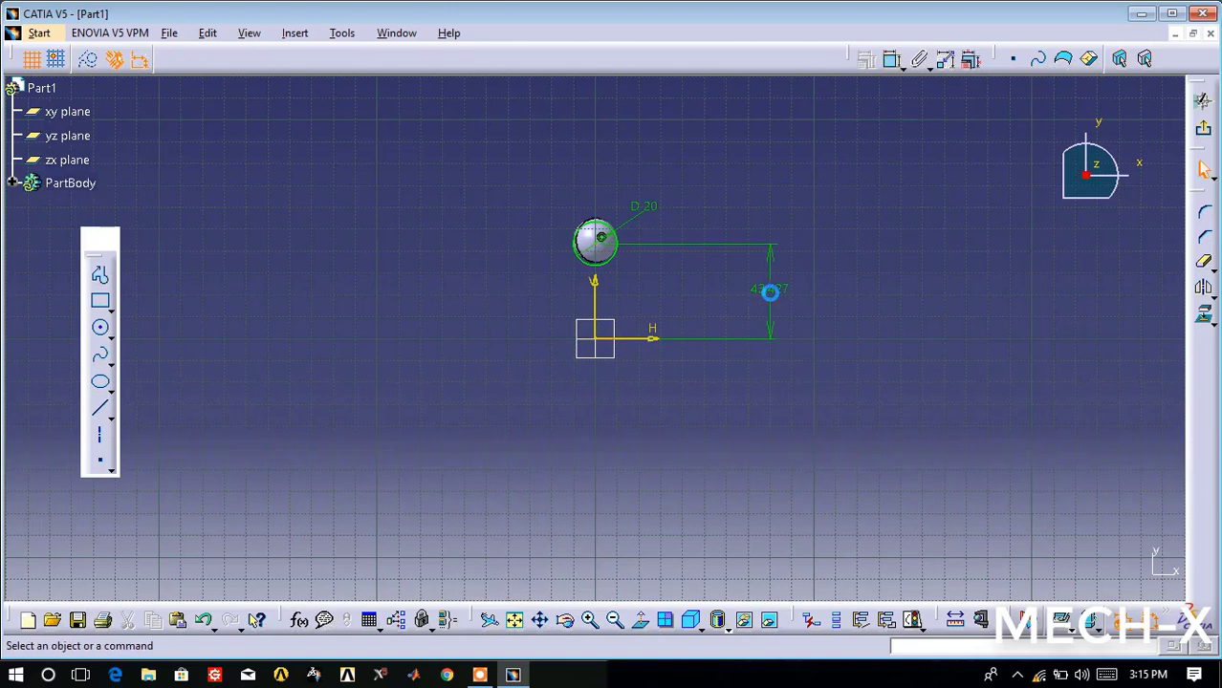
double_click(770, 289)
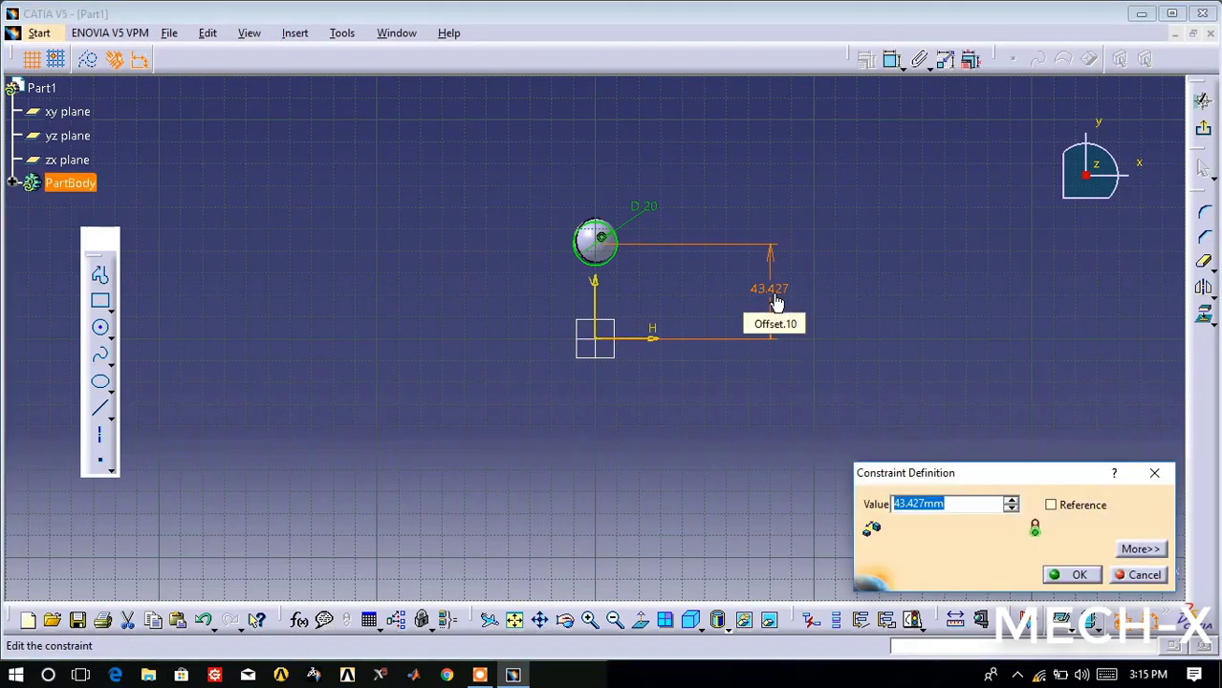
text(45)
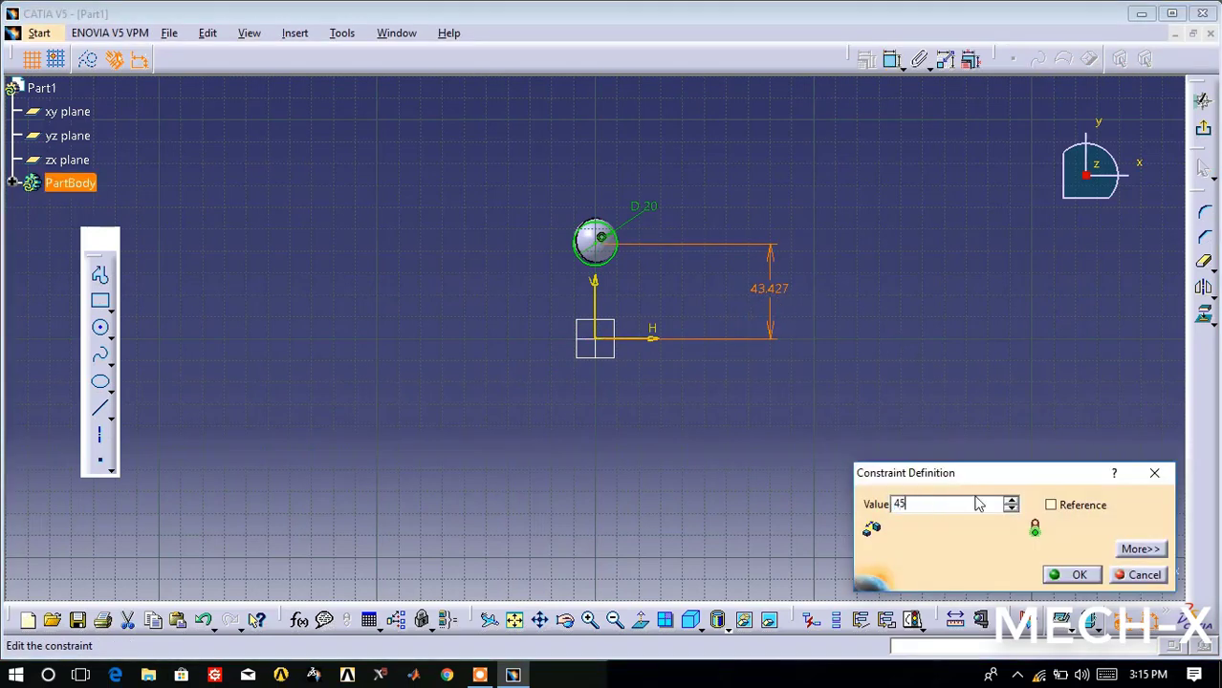
click(1069, 575)
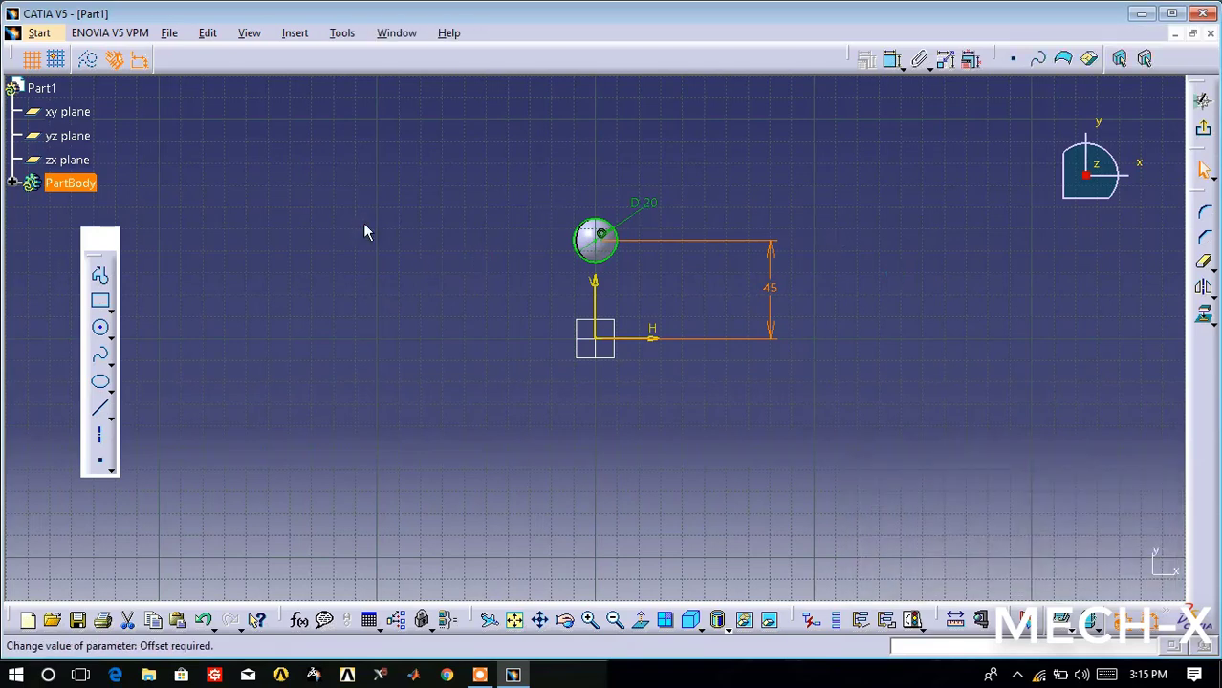
Step: Draw a profile from the circle's right edge down to the horizontal axis and back to the origin
click(100, 275)
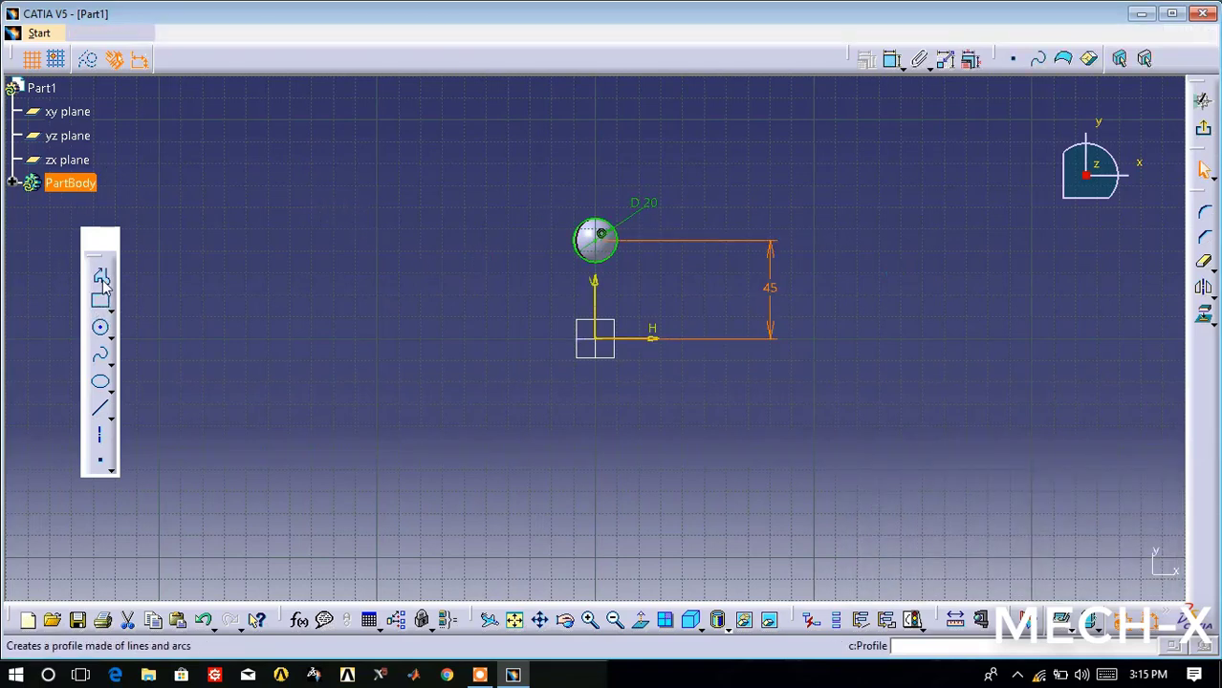
click(626, 255)
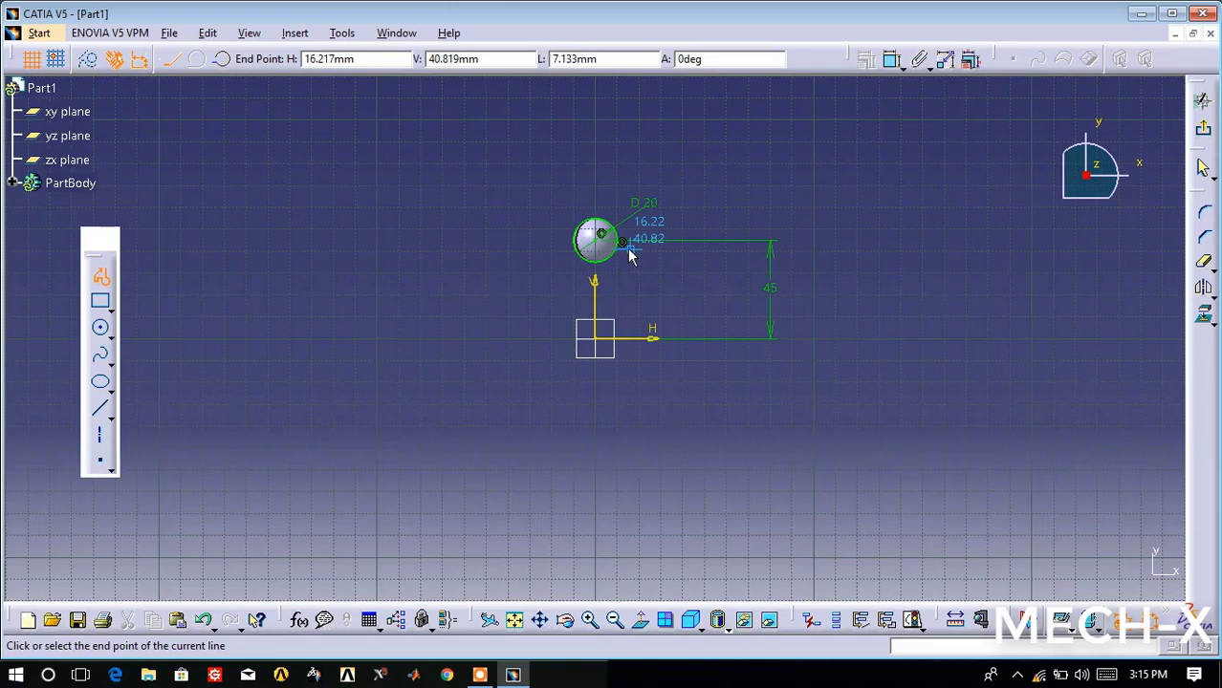
click(631, 339)
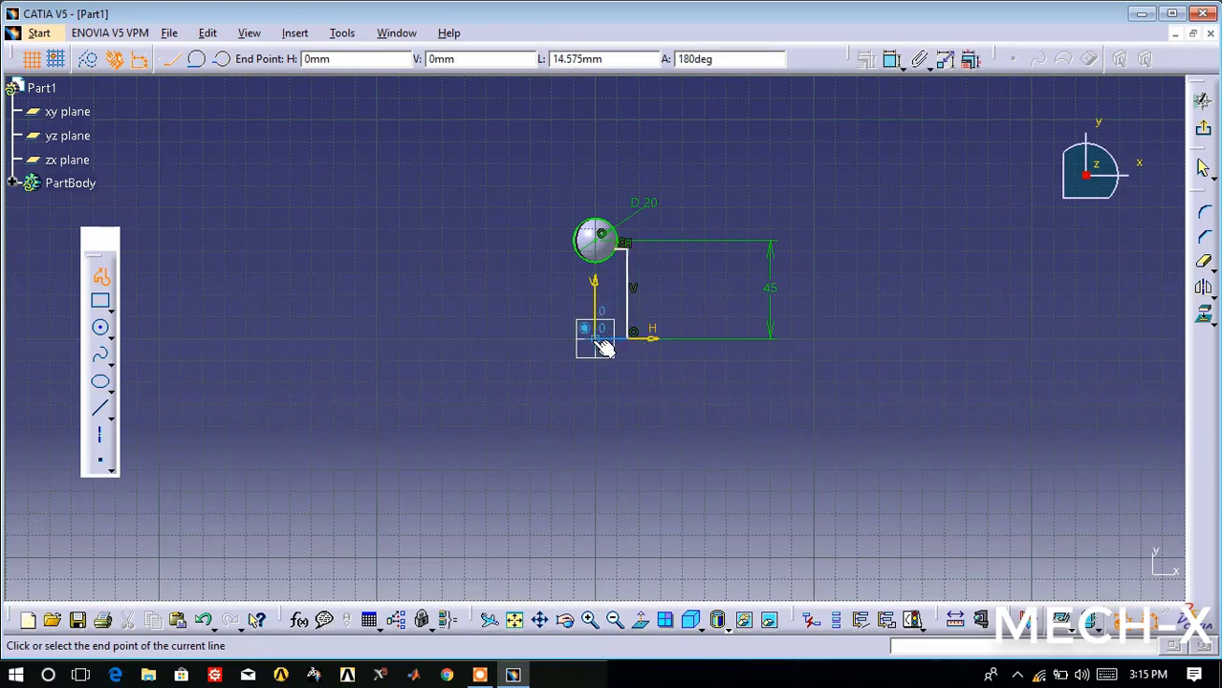
click(598, 341)
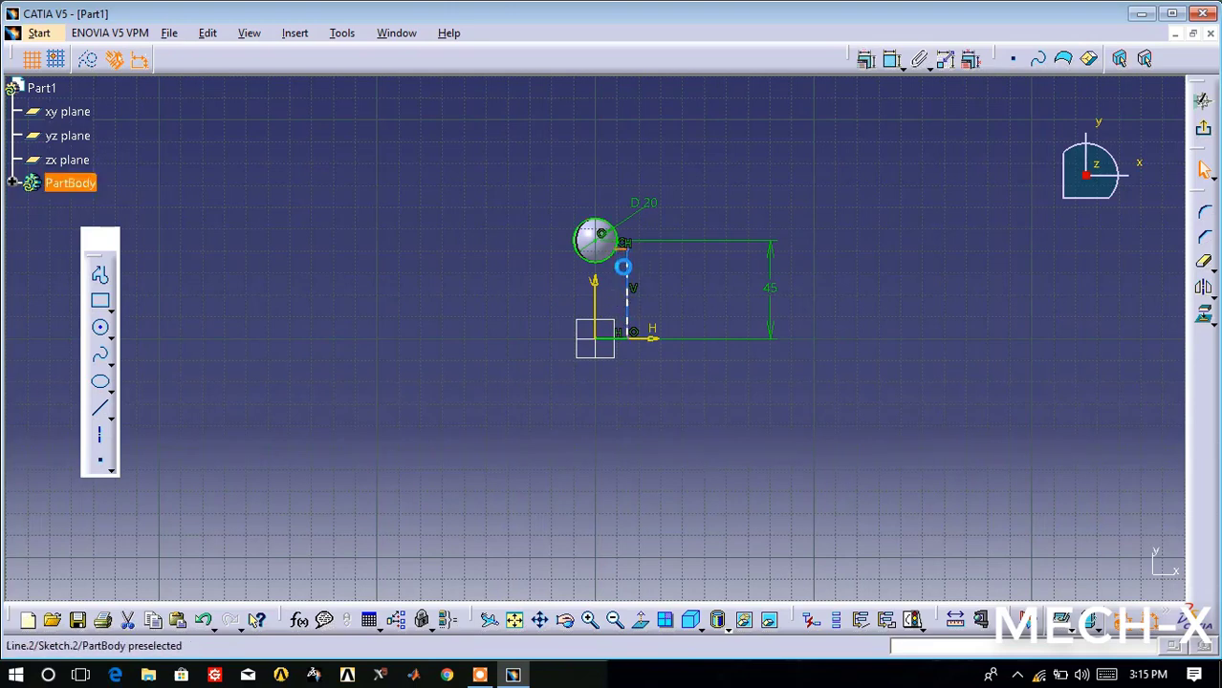
click(631, 286)
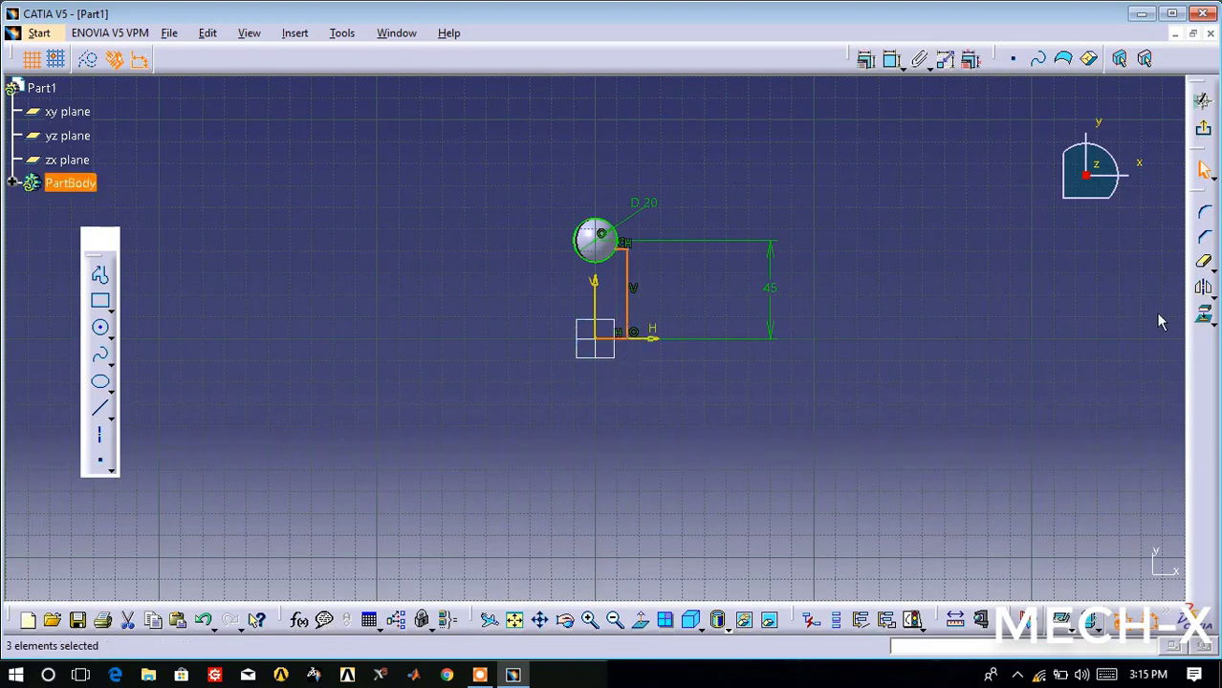
Step: Mirror the vertical line across the vertical axis, then zoom and pan closer to the sketch
click(1202, 292)
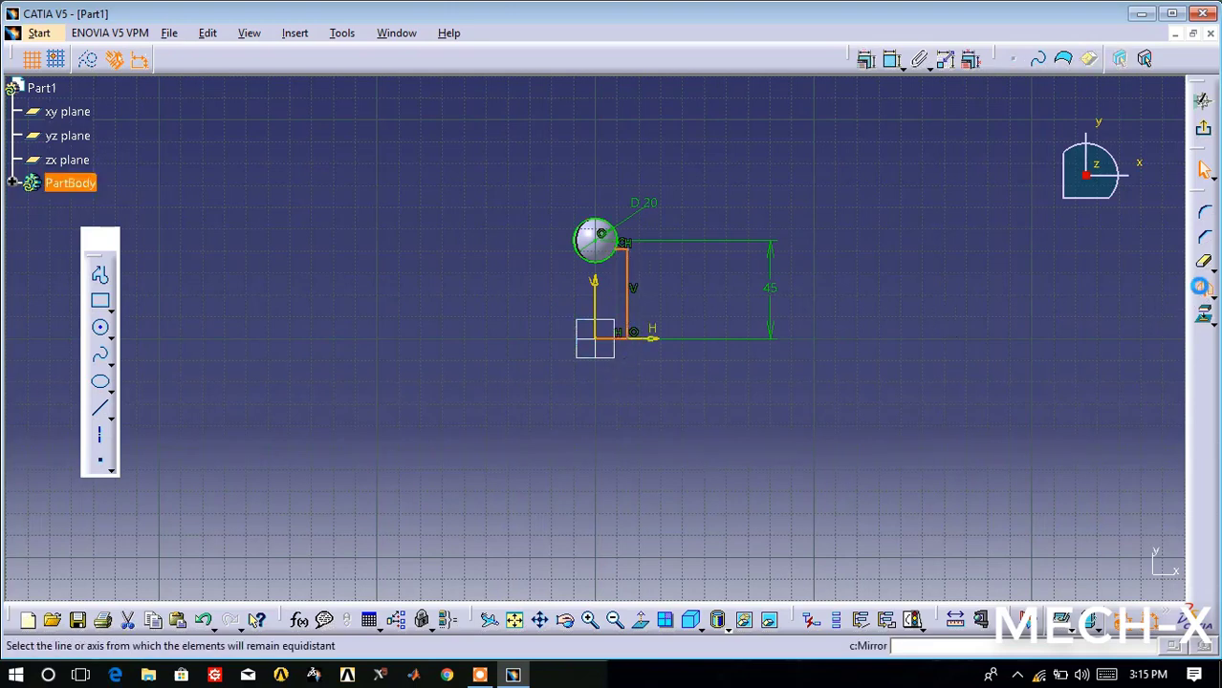
click(604, 311)
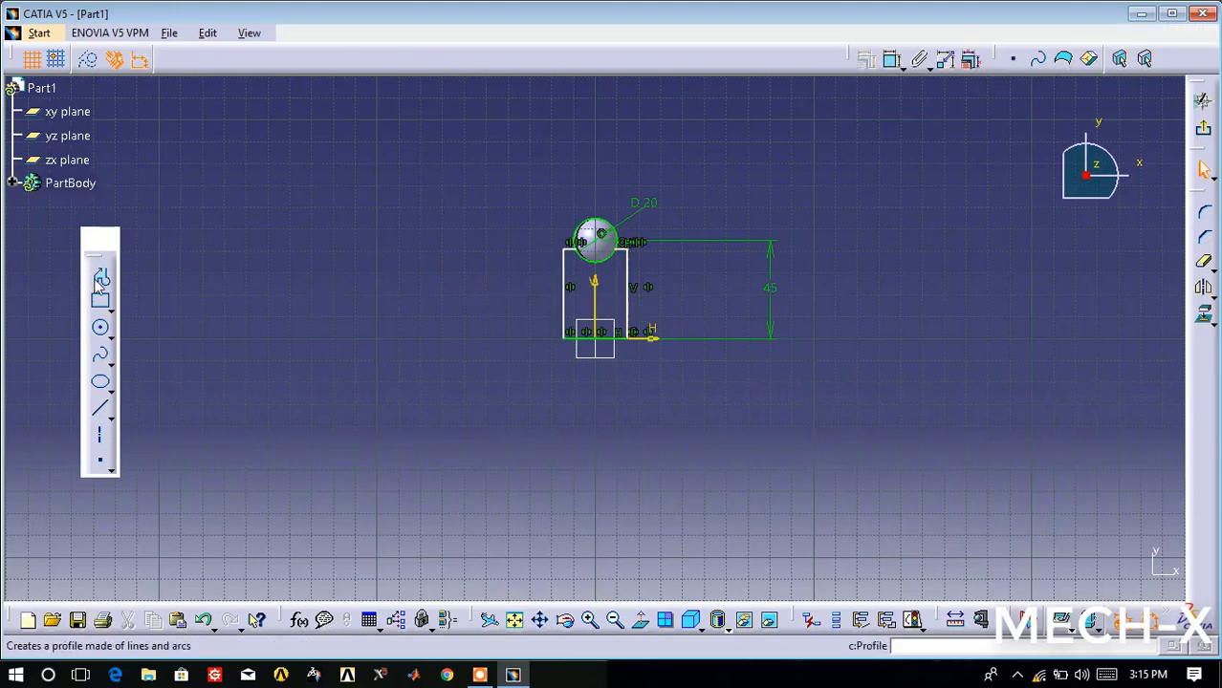
click(101, 276)
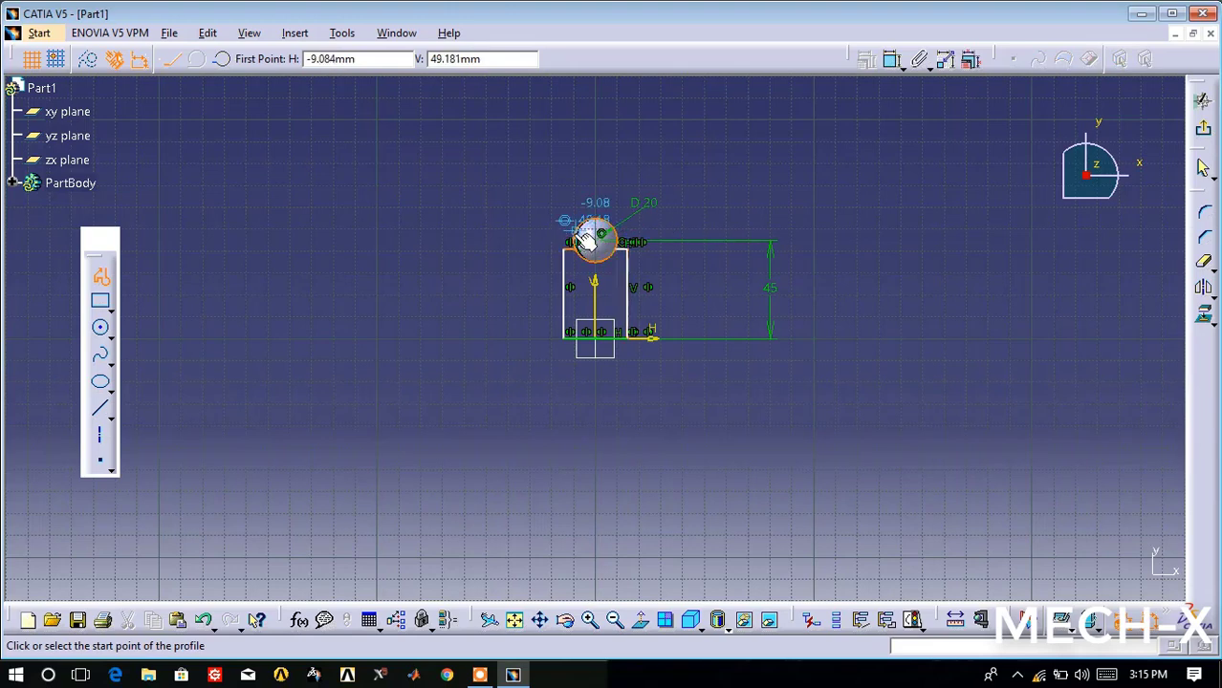
click(589, 620)
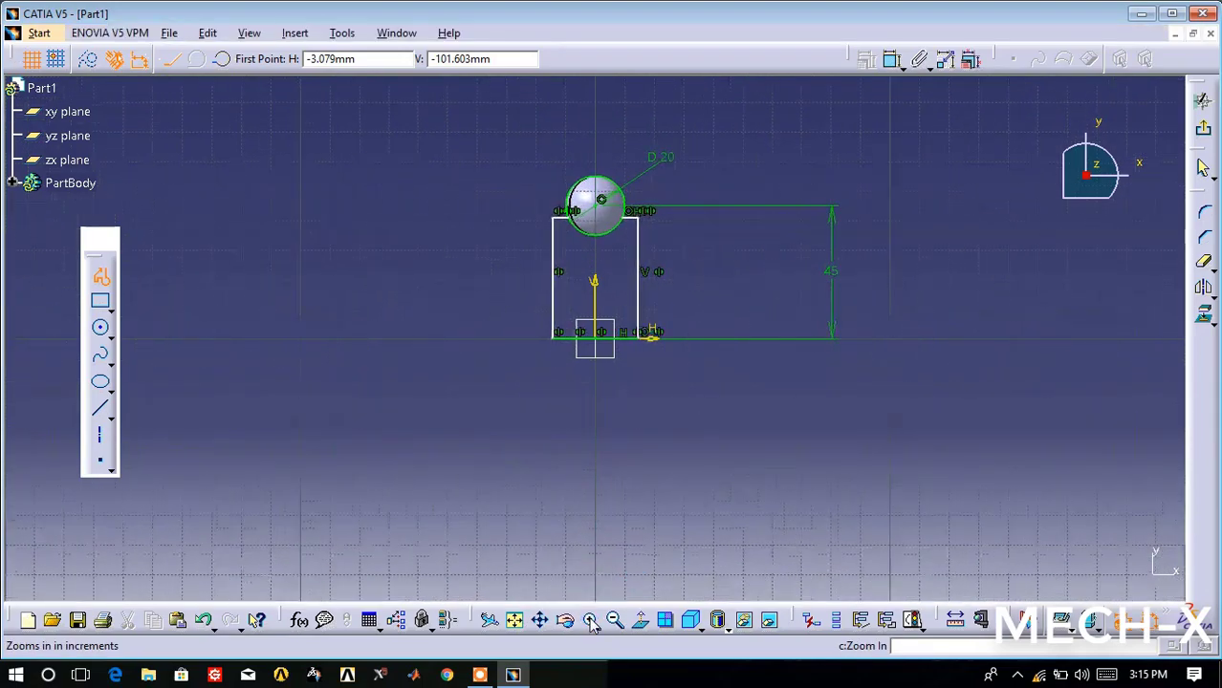
click(541, 622)
drag(494, 319, 499, 425)
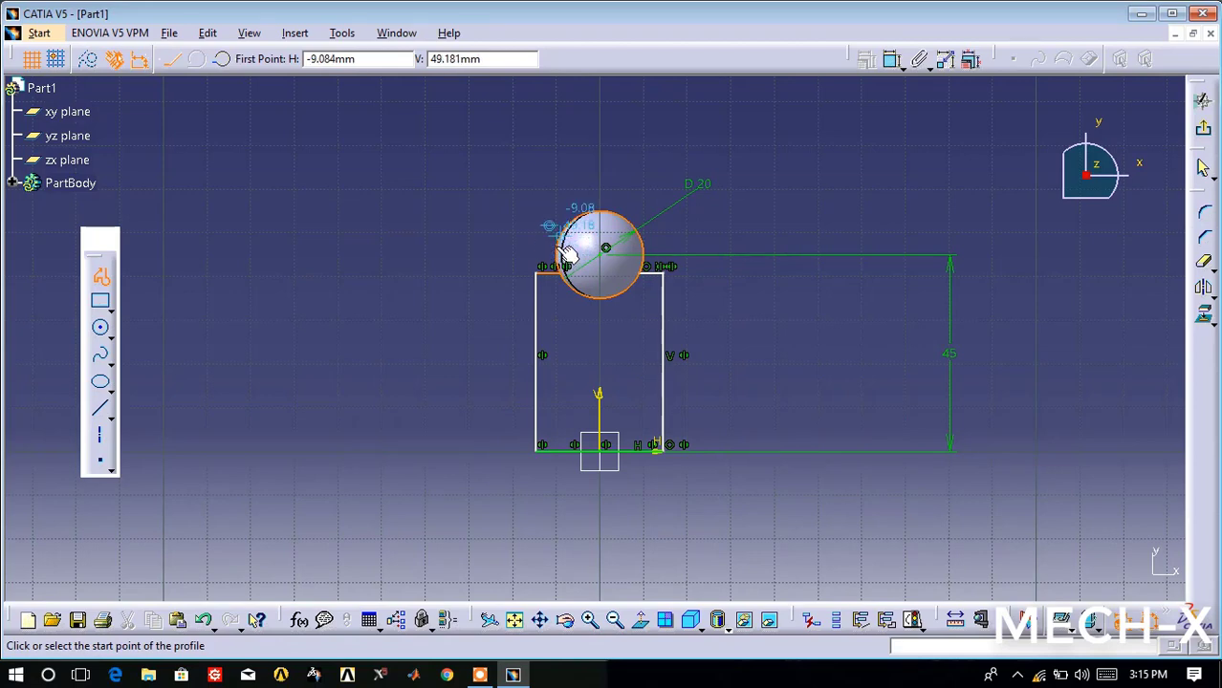
Step: Draw the upper outline over the circle: left, up, across, and down to the circle's right side
click(566, 234)
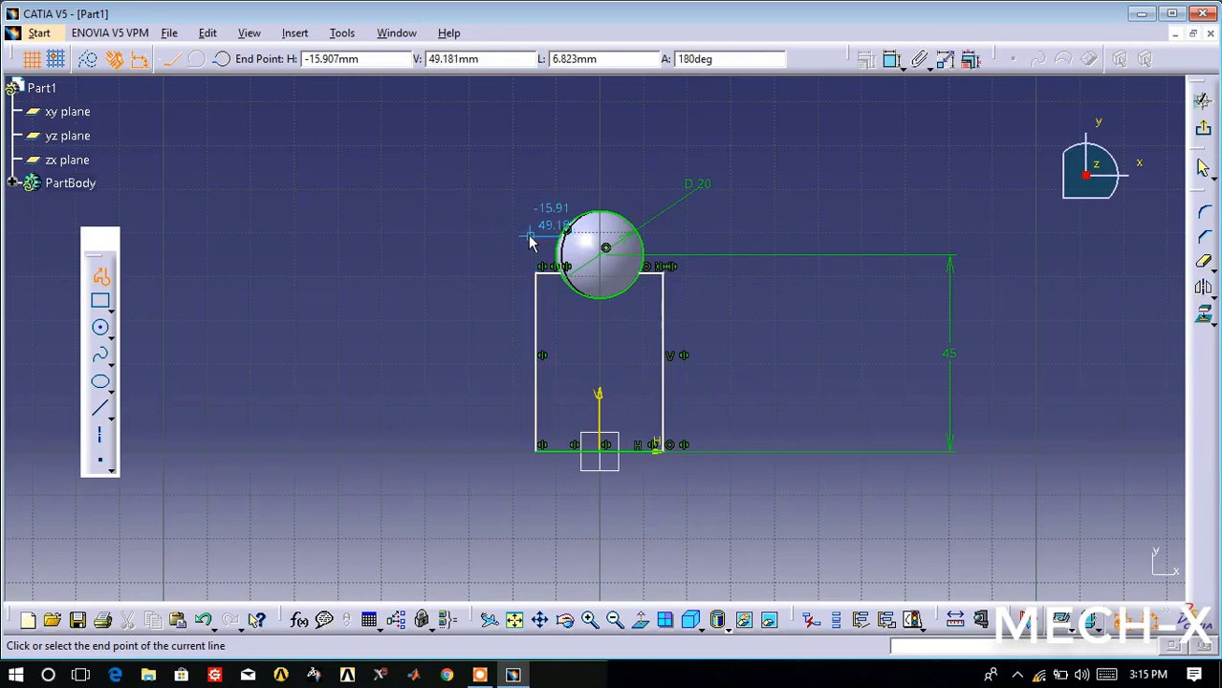
click(535, 235)
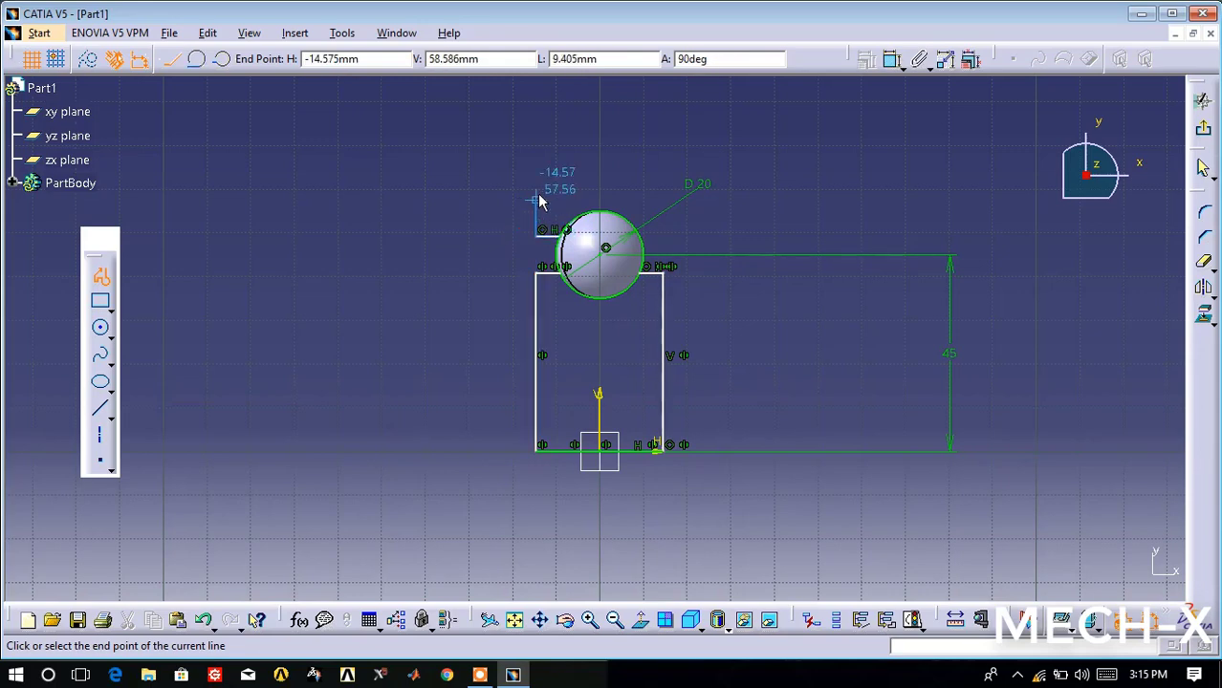
click(537, 193)
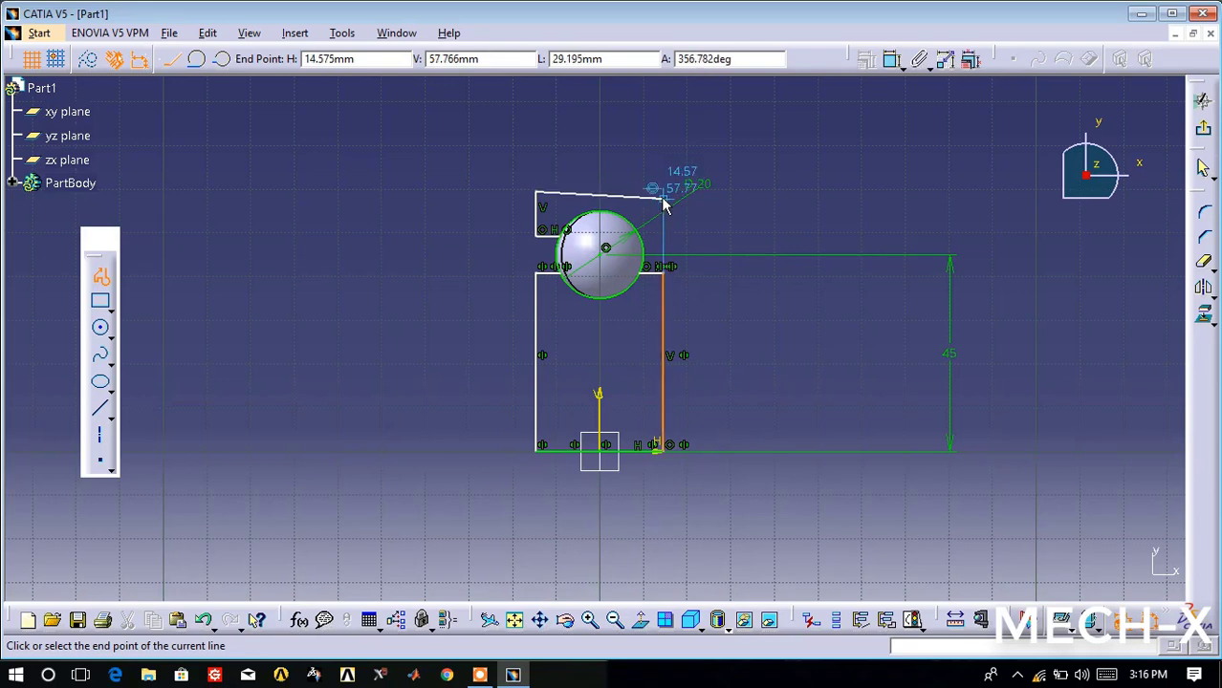
click(664, 192)
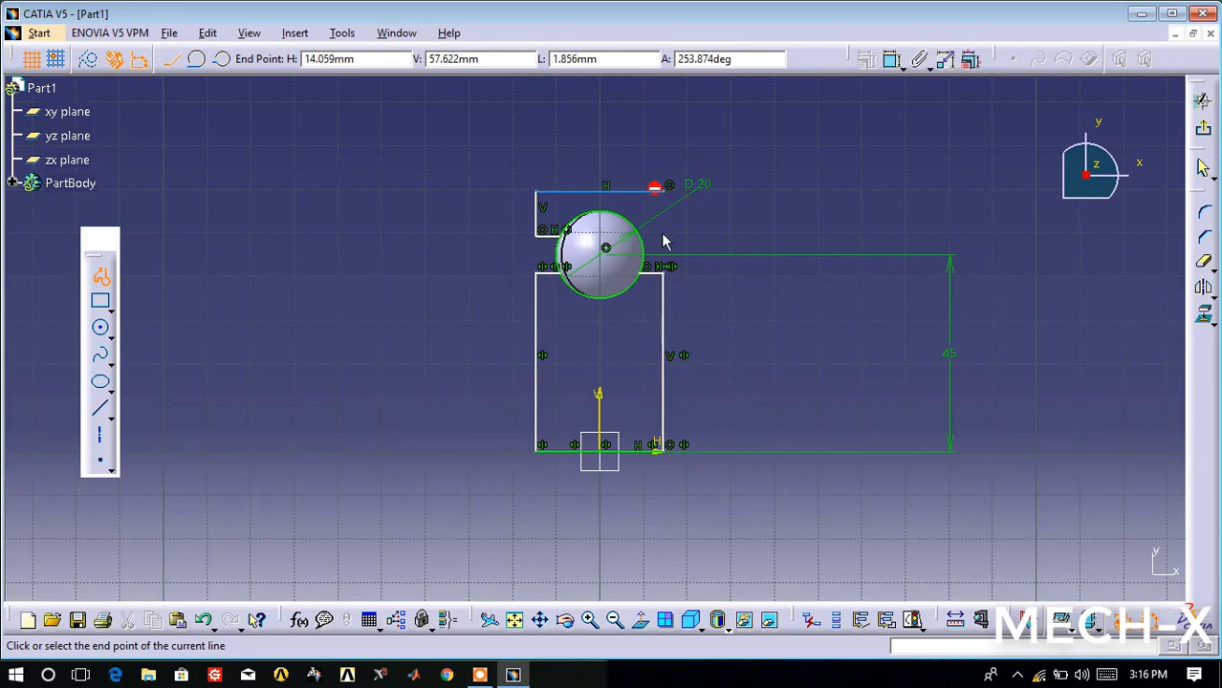
click(664, 232)
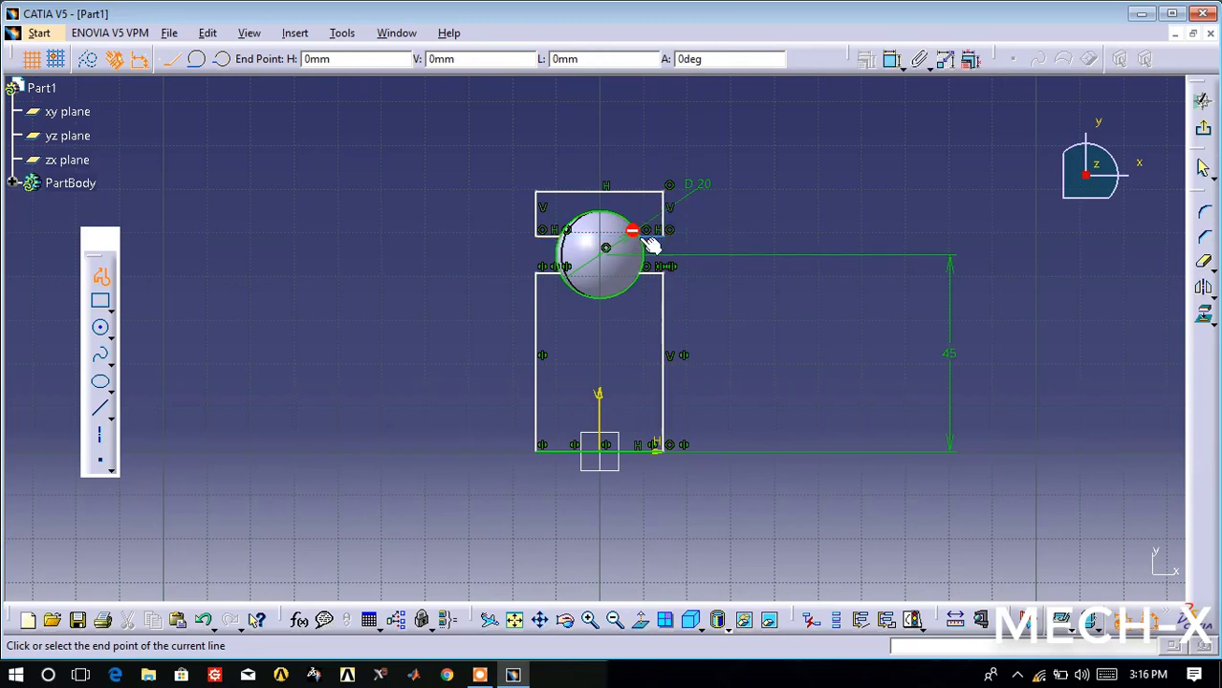
key(Escape)
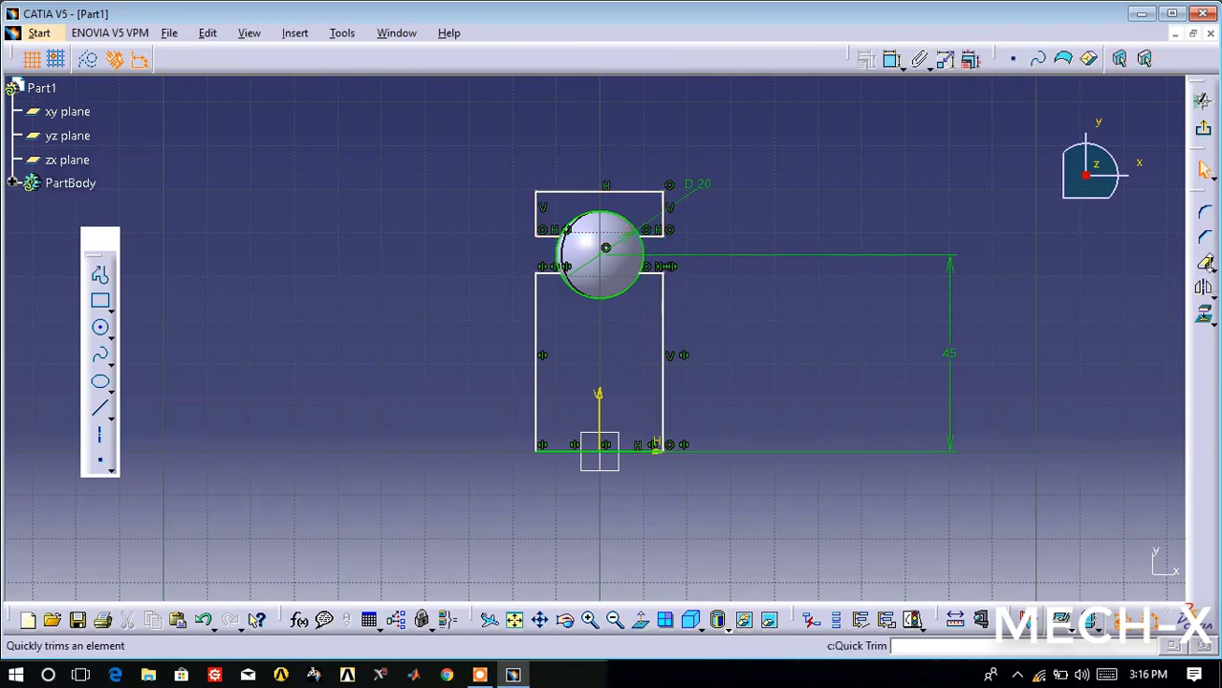
Step: Quick-trim two arcs of the circle and exit the sketch to the part
click(1206, 267)
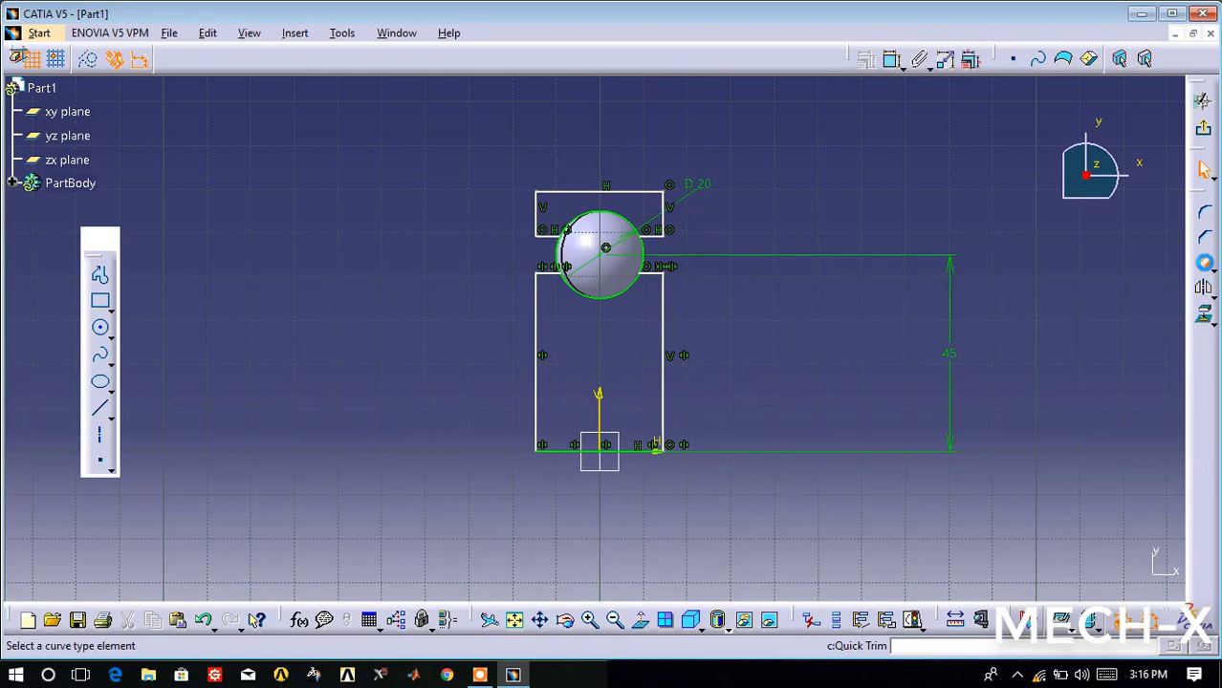
click(653, 260)
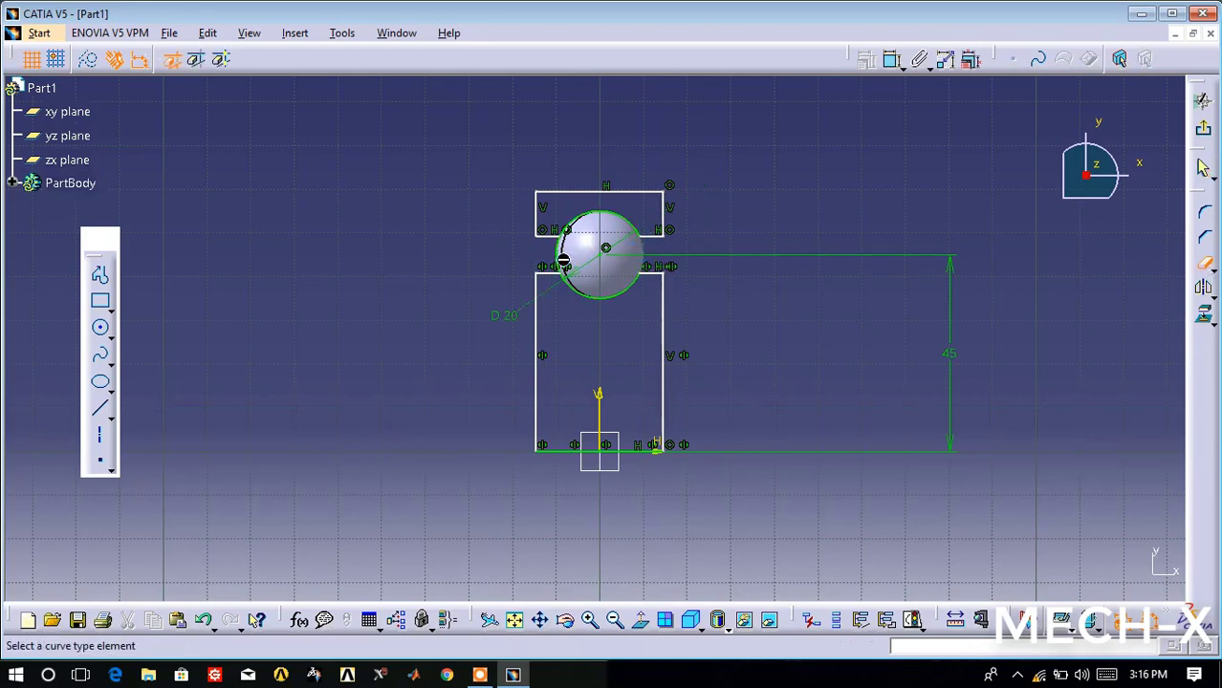
click(566, 263)
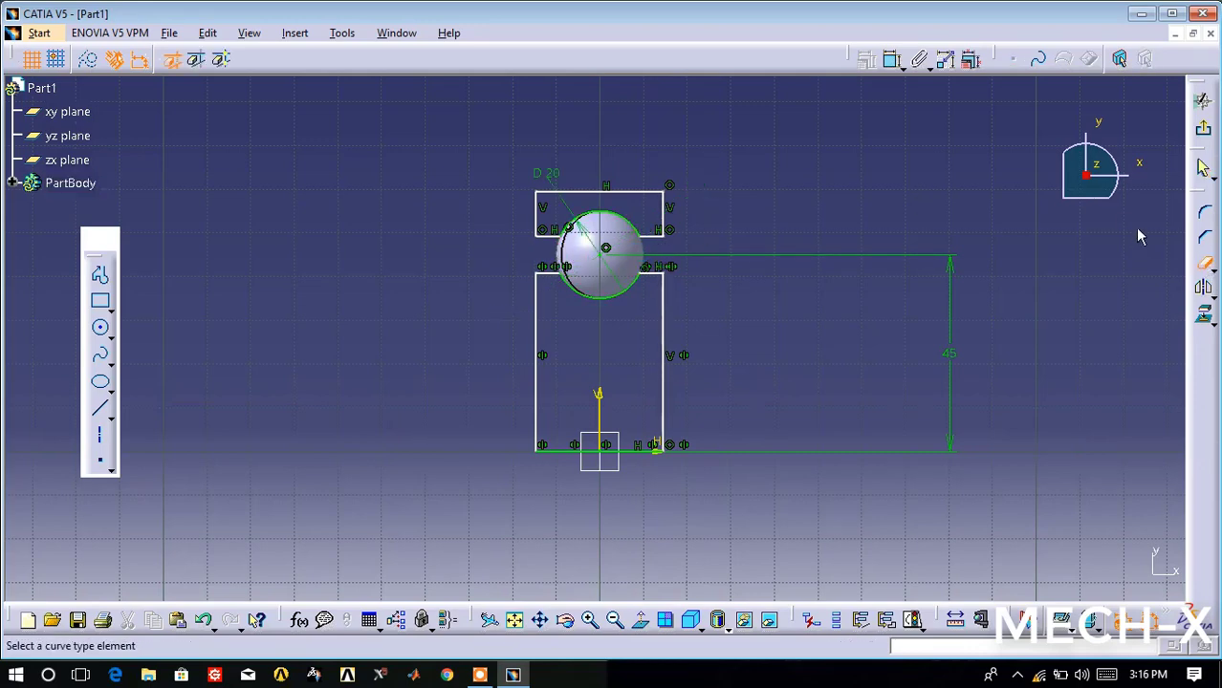
click(1205, 133)
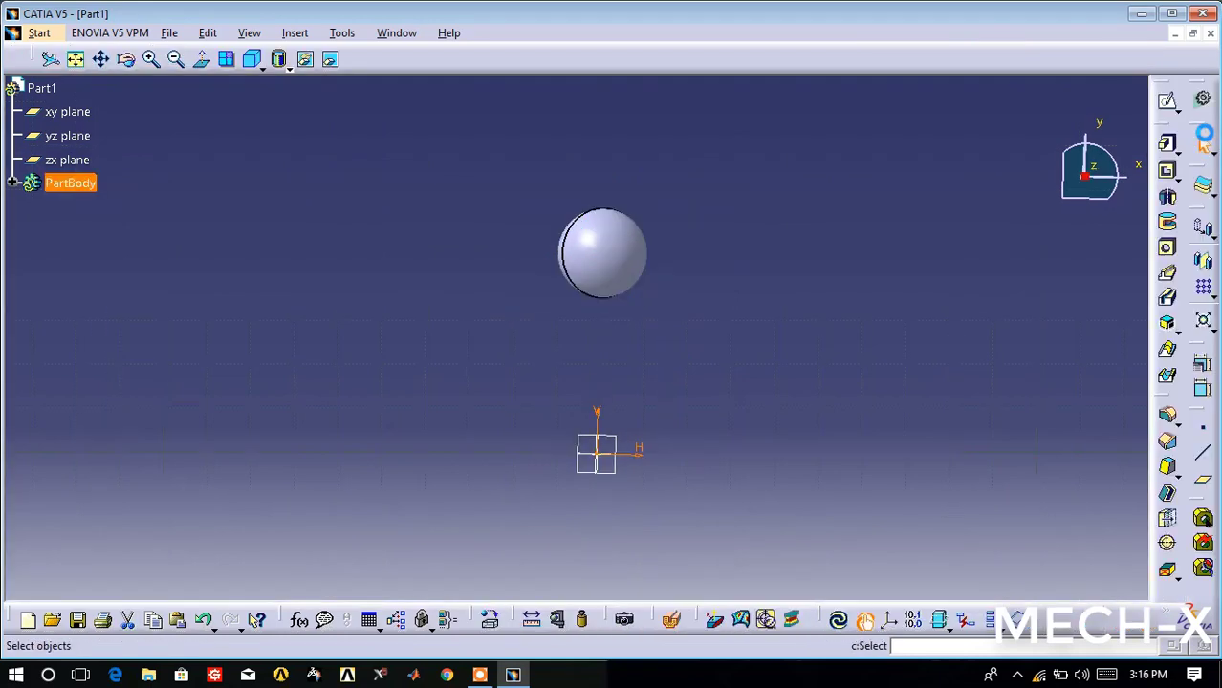
Step: Revolve Sketch.2 360° about the X axis into Shaft.2 and orbit to inspect the rings
click(1167, 199)
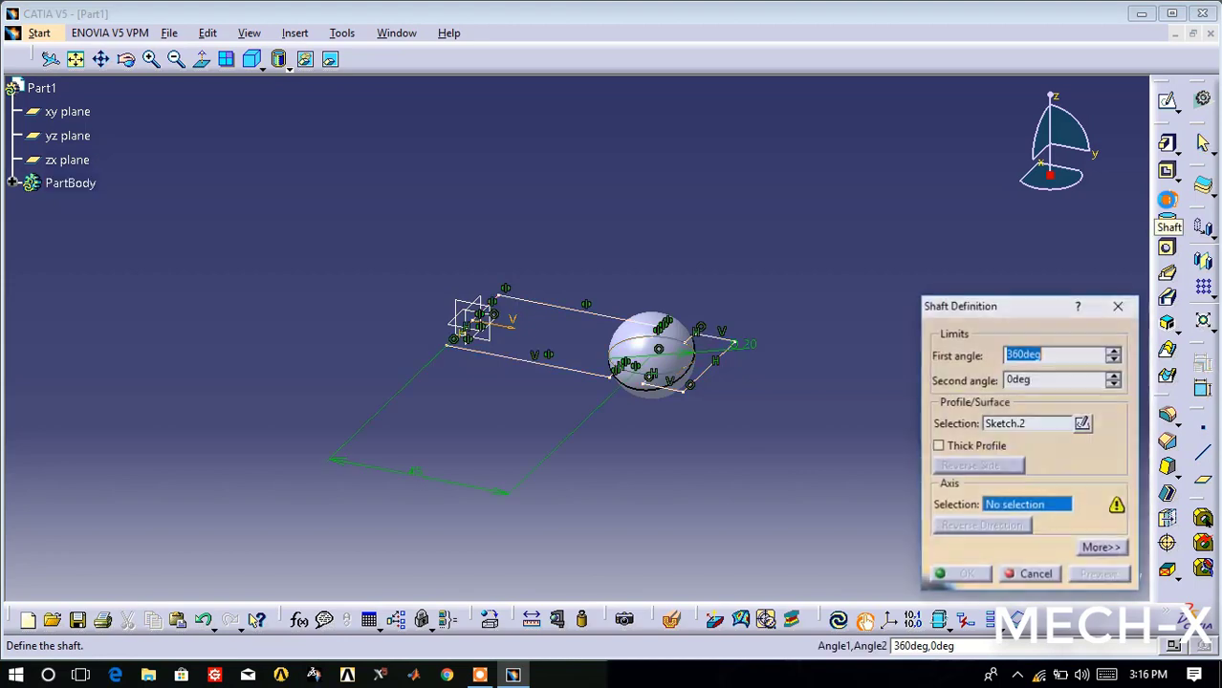
right_click(1040, 521)
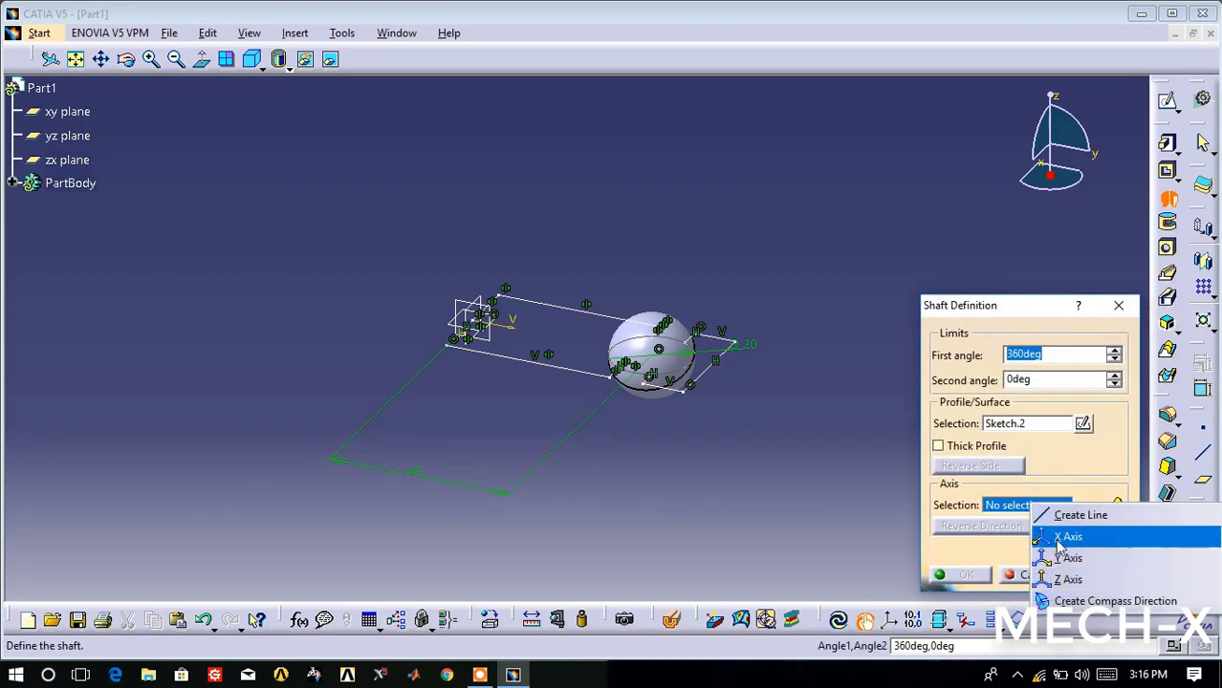
click(1052, 534)
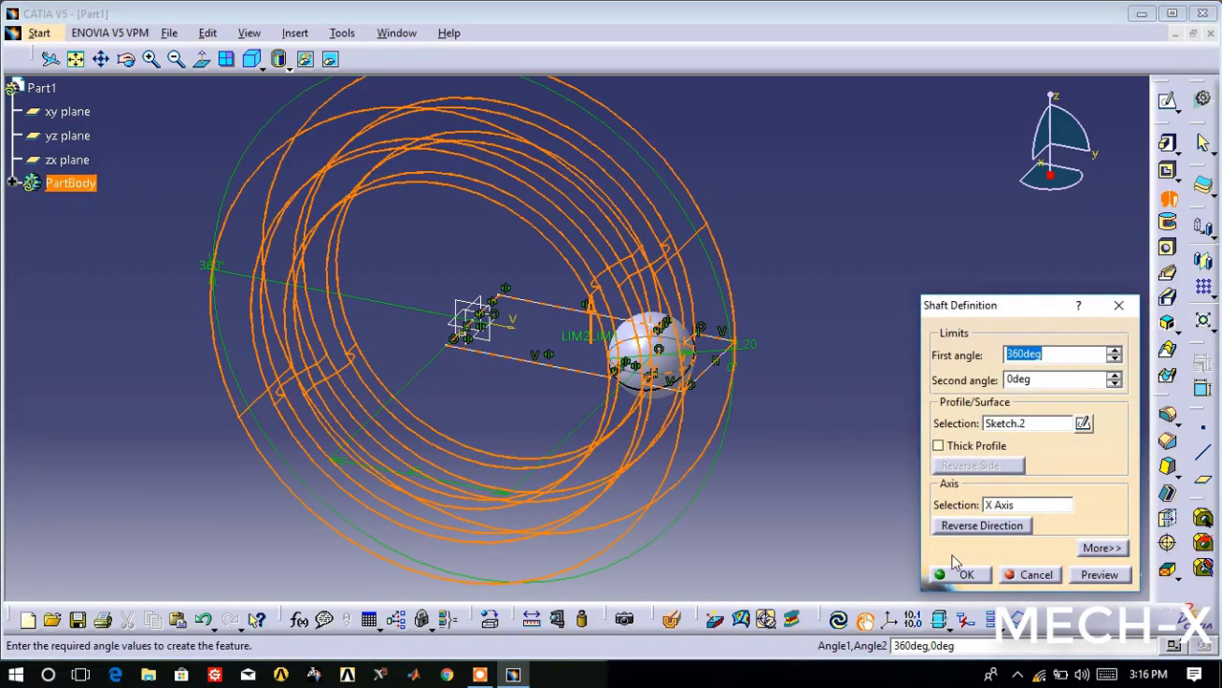
click(973, 577)
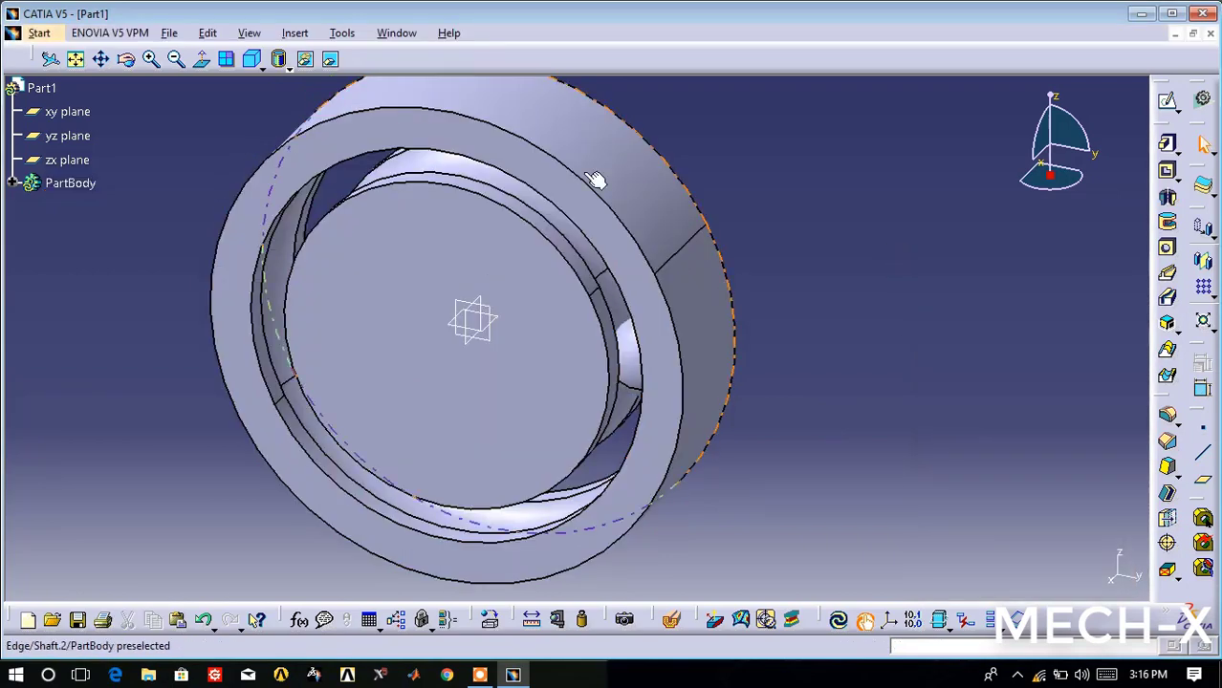
mouse_move(128, 64)
mouse_down()
mouse_move(355, 120)
mouse_move(477, 391)
mouse_move(665, 224)
mouse_move(871, 233)
mouse_move(339, 182)
mouse_move(605, 330)
mouse_move(536, 421)
mouse_move(466, 374)
mouse_move(428, 248)
mouse_move(499, 493)
mouse_move(714, 492)
mouse_move(492, 383)
mouse_move(393, 450)
mouse_up()
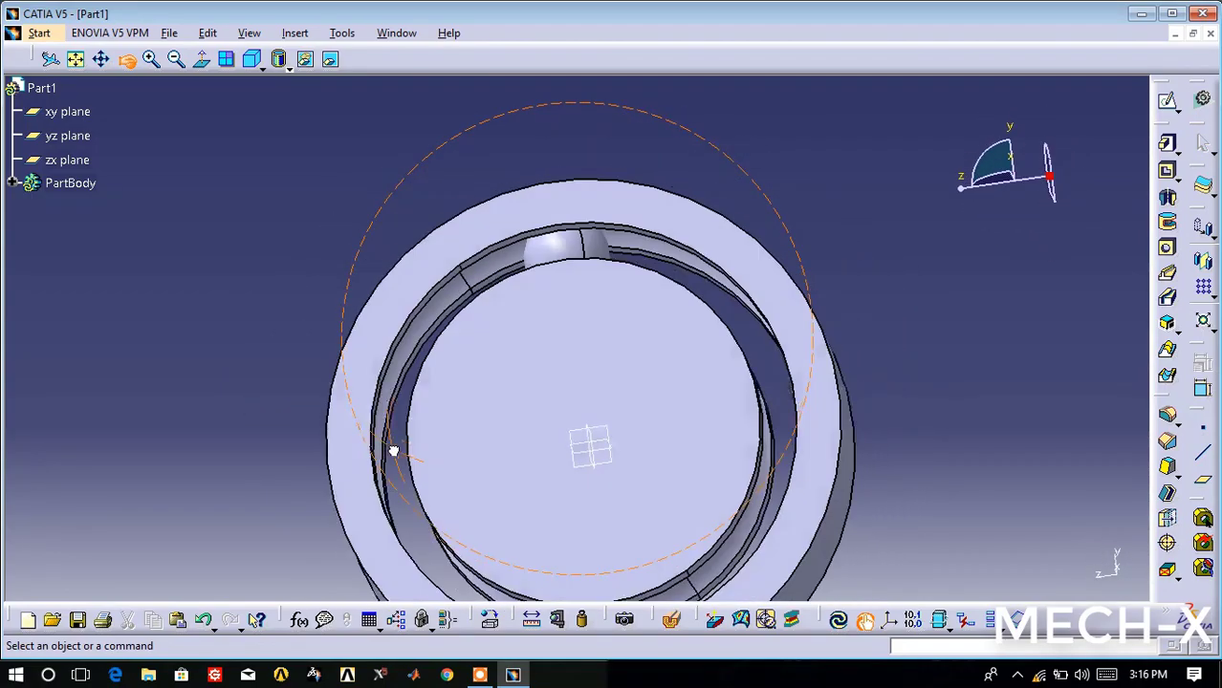
Step: Circular-pattern the ball 12 times at 360/12 spacing around the X axis
click(555, 248)
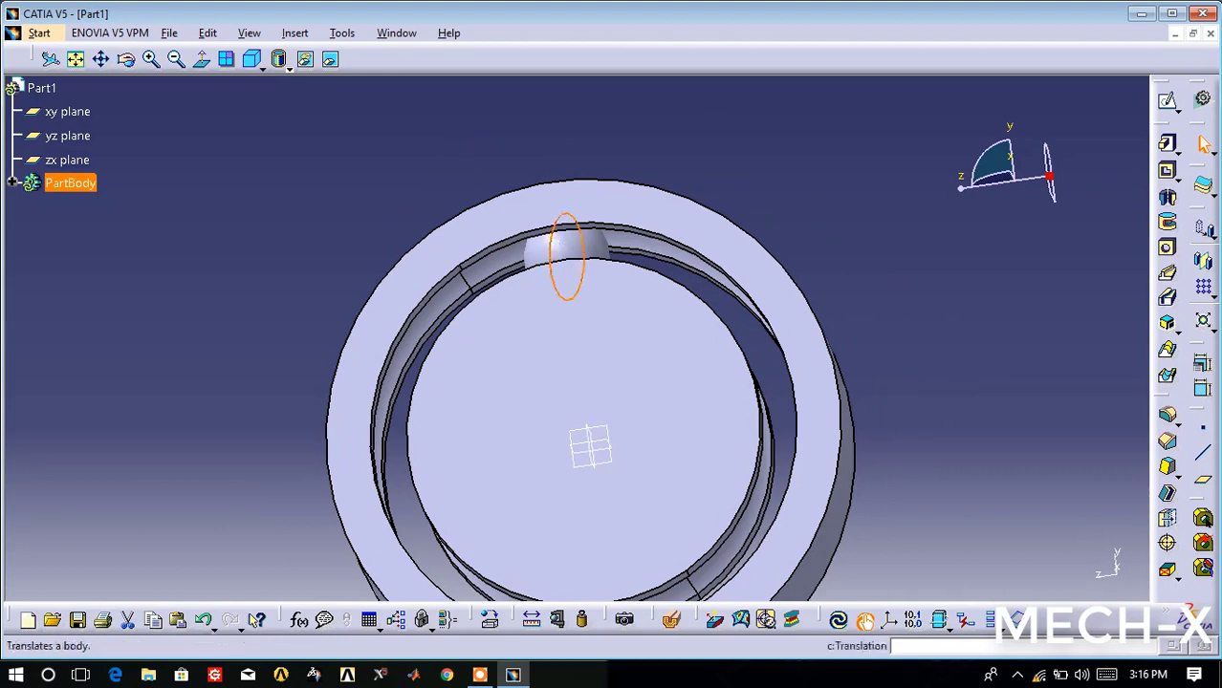
click(1216, 295)
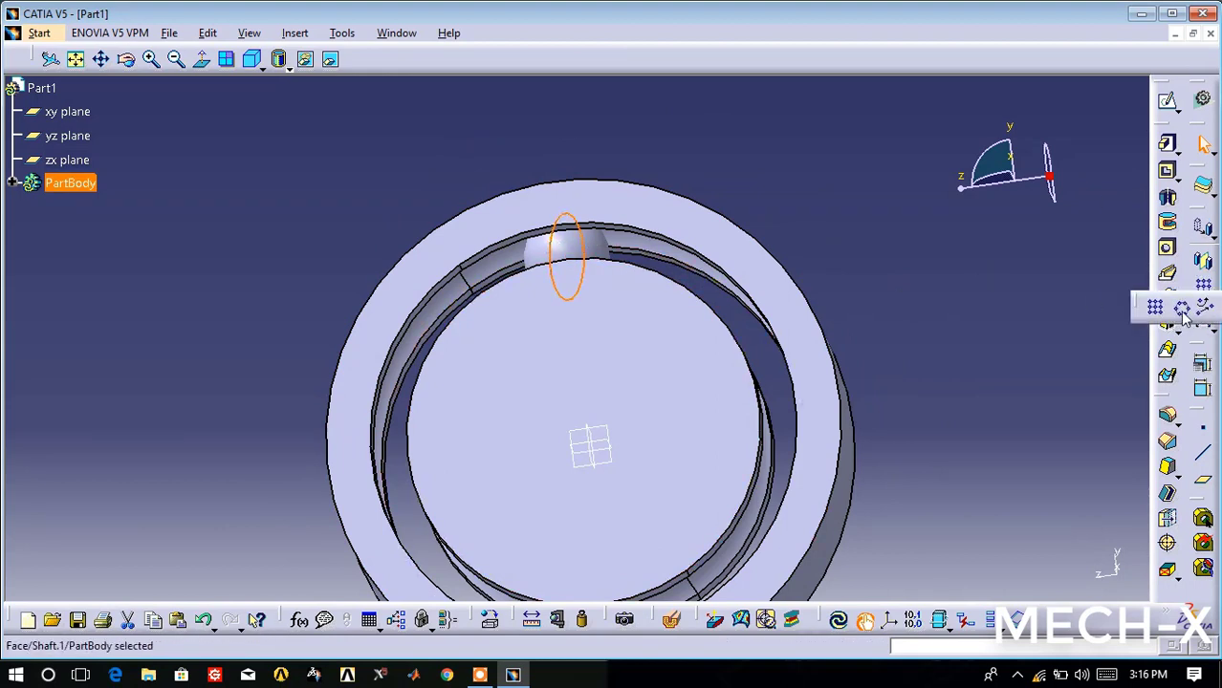
click(1182, 312)
text(12)
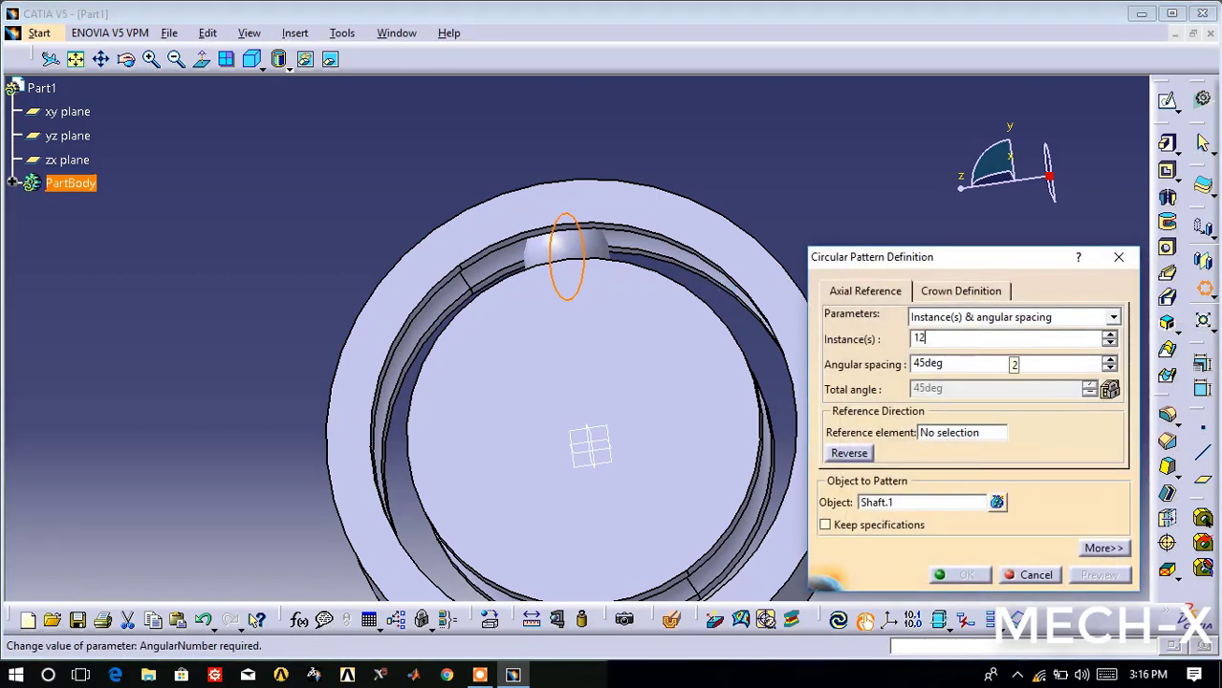
click(944, 365)
text(360/12)
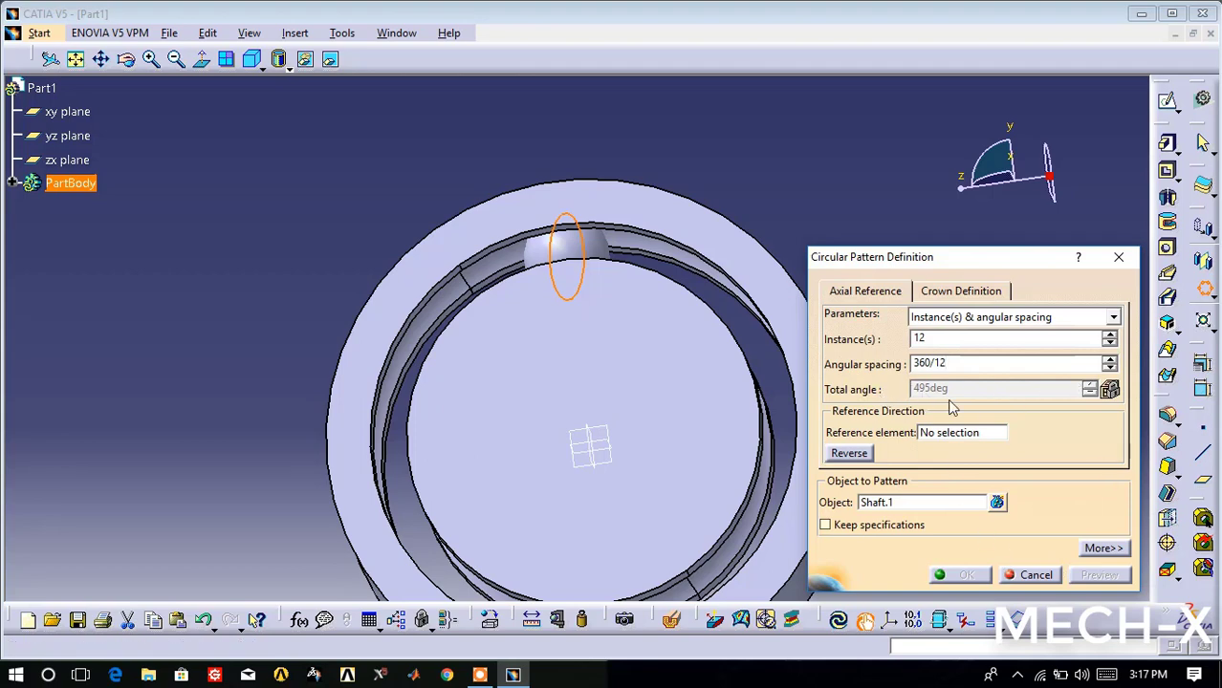
right_click(959, 447)
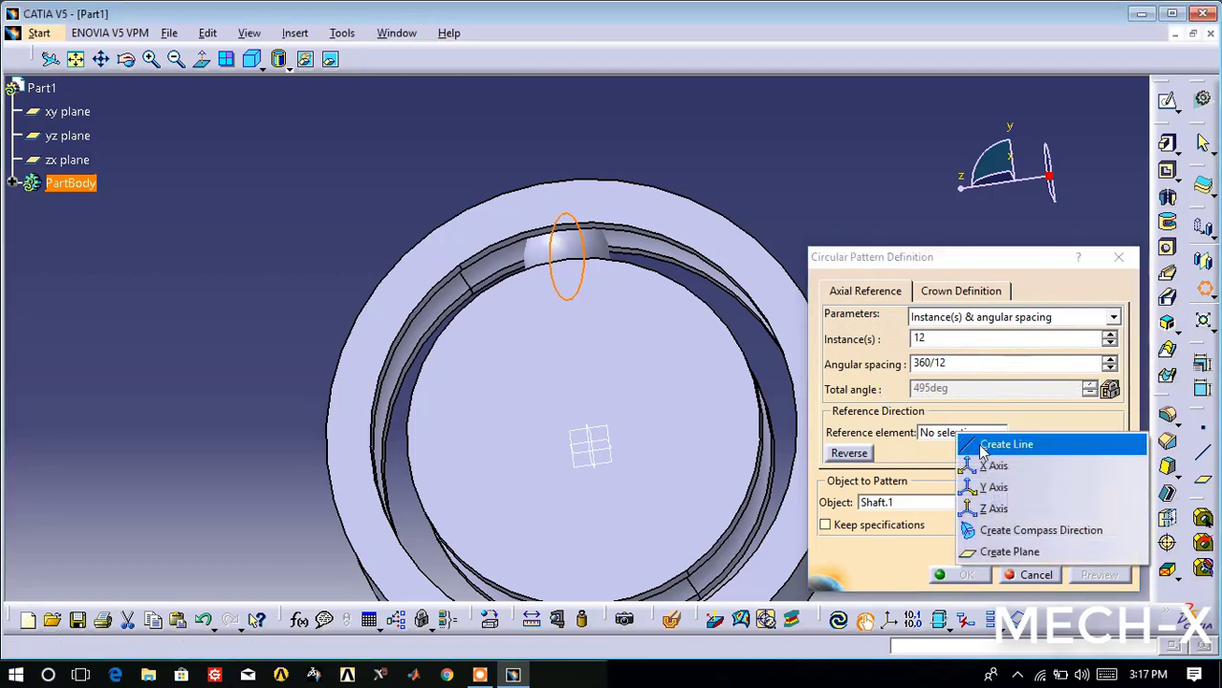
click(989, 463)
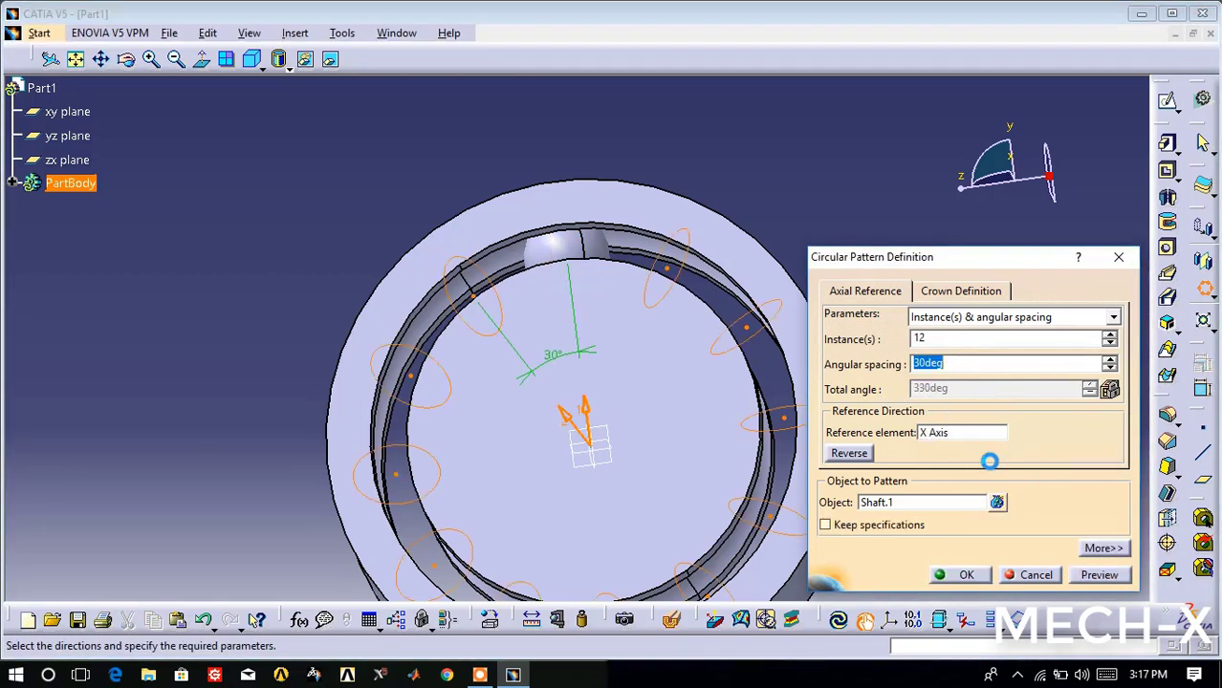
click(965, 577)
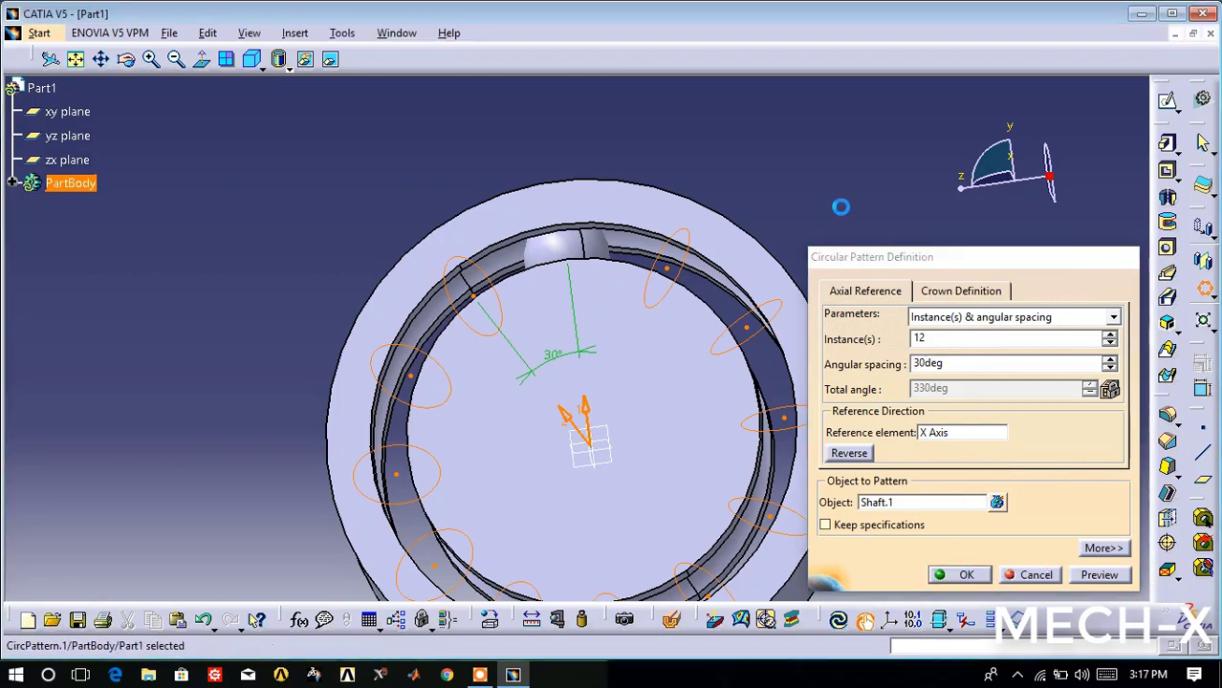
Step: Zoom and orbit the bearing to an oblique top view to inspect the balls
click(176, 60)
click(126, 59)
mouse_move(215, 133)
mouse_down()
mouse_move(756, 340)
mouse_move(840, 226)
mouse_up()
click(146, 88)
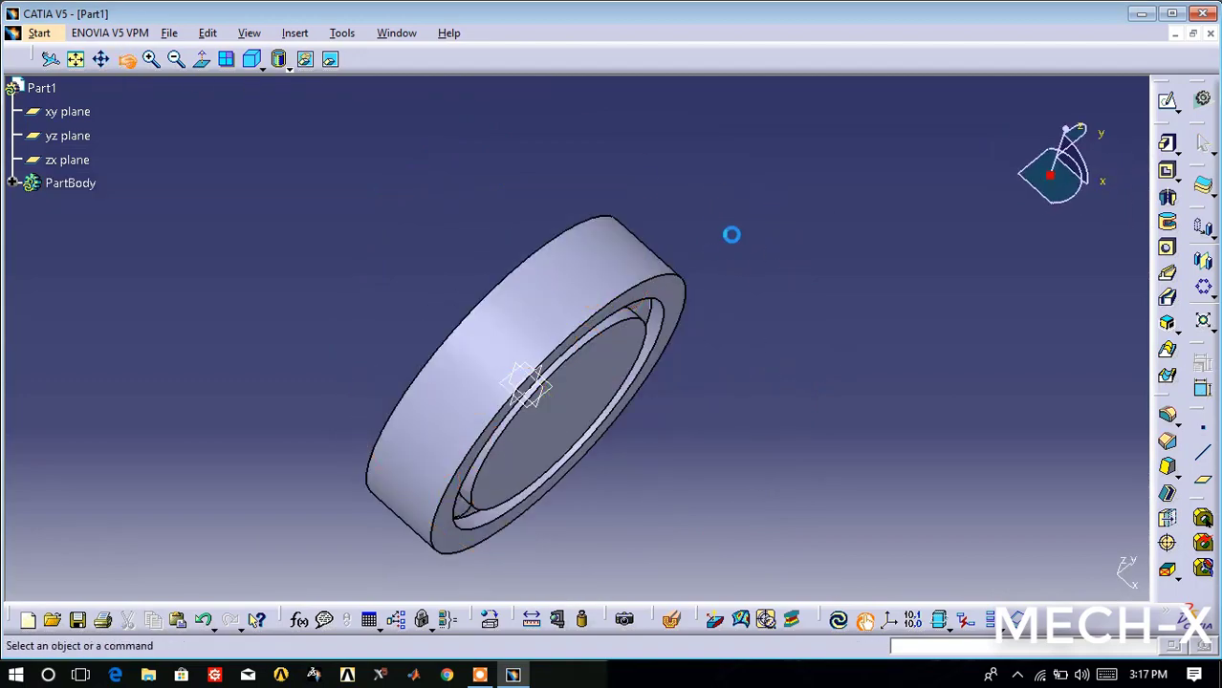
drag(731, 234, 247, 184)
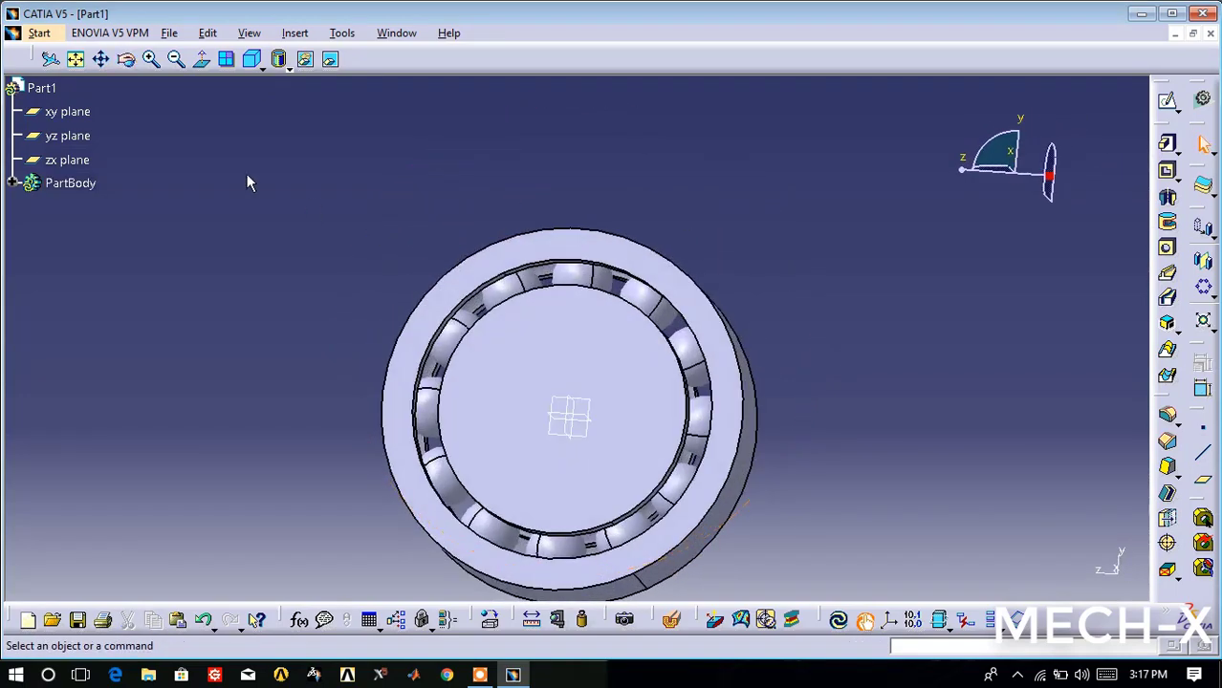
click(151, 59)
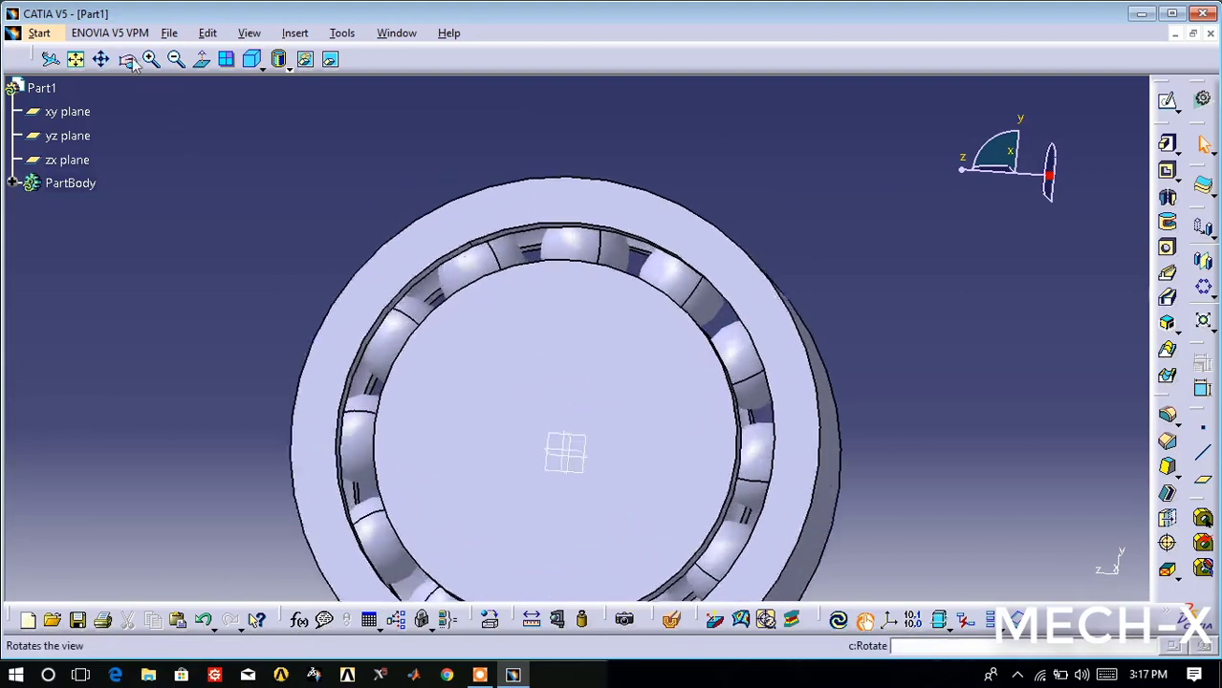
click(127, 60)
mouse_move(253, 196)
mouse_down()
mouse_move(665, 230)
mouse_move(445, 267)
mouse_move(748, 8)
mouse_move(579, 191)
mouse_move(546, 164)
mouse_move(614, 95)
mouse_move(507, 274)
mouse_up()
Step: Sketch a 50 mm diameter circle at the origin on the inner ring's face
click(499, 262)
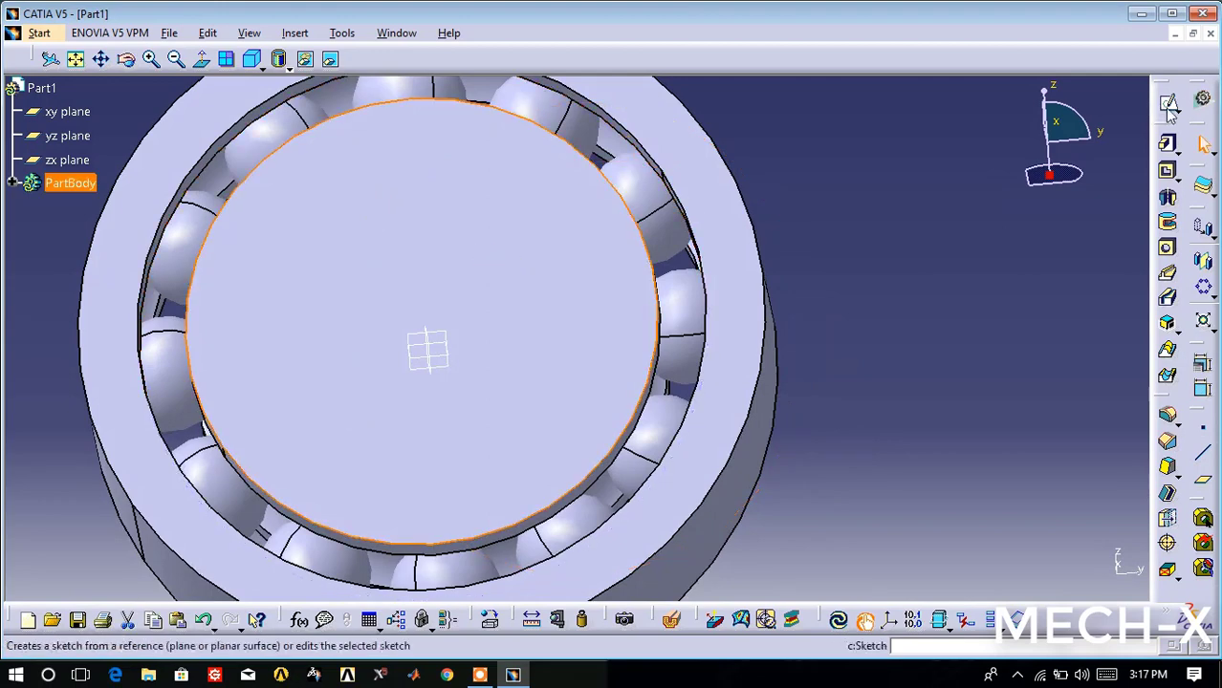
click(1167, 101)
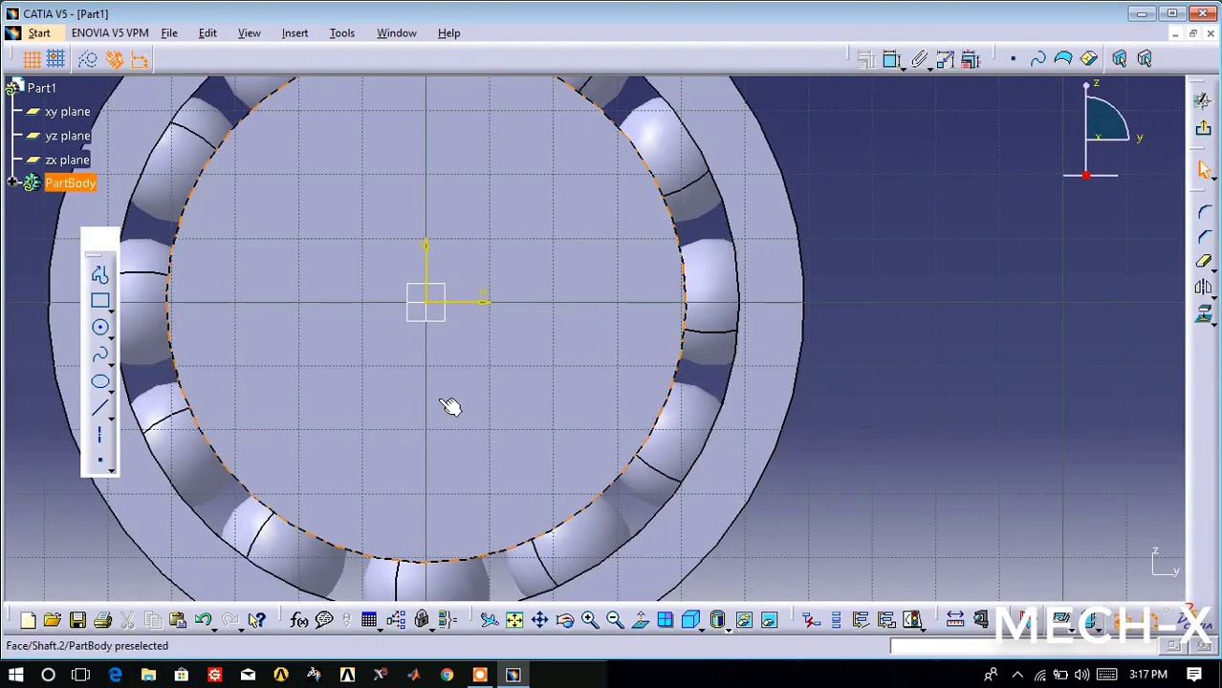
click(612, 621)
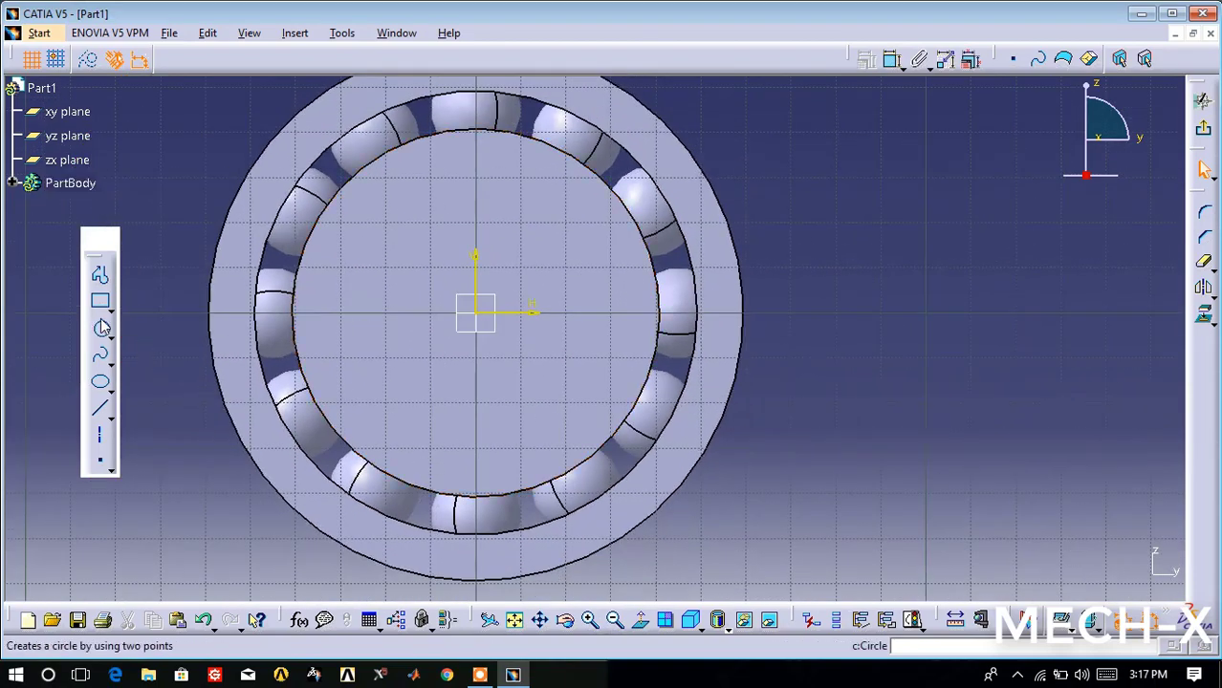
click(101, 331)
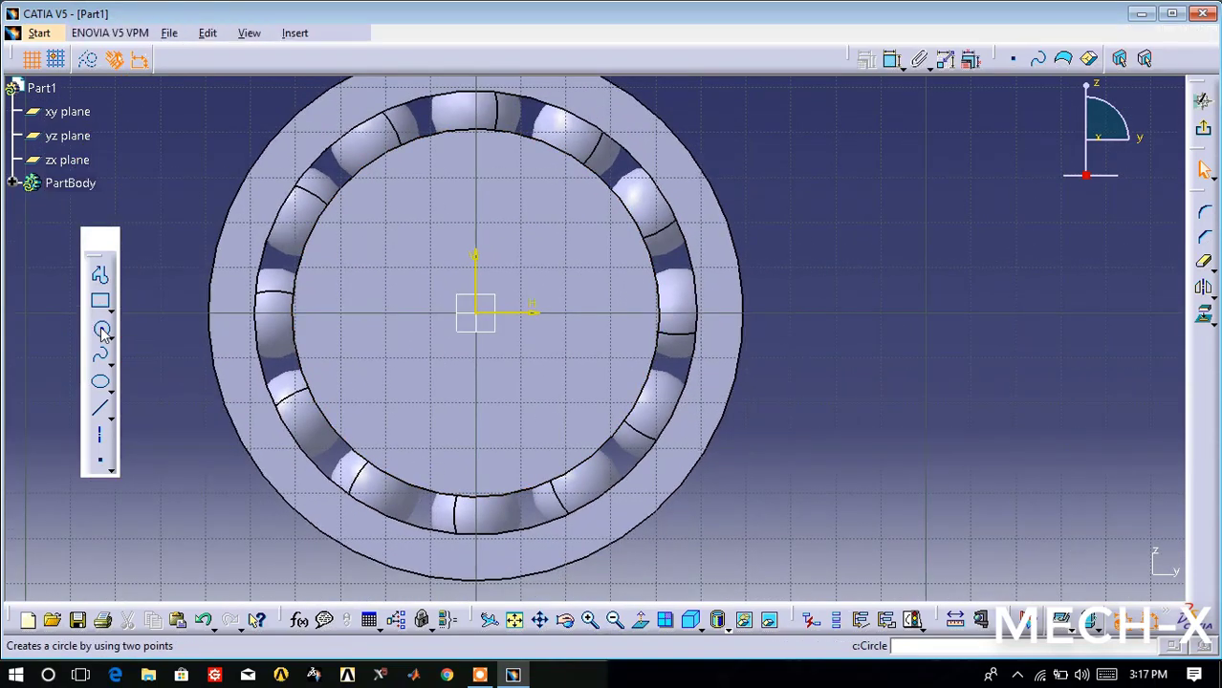
click(478, 314)
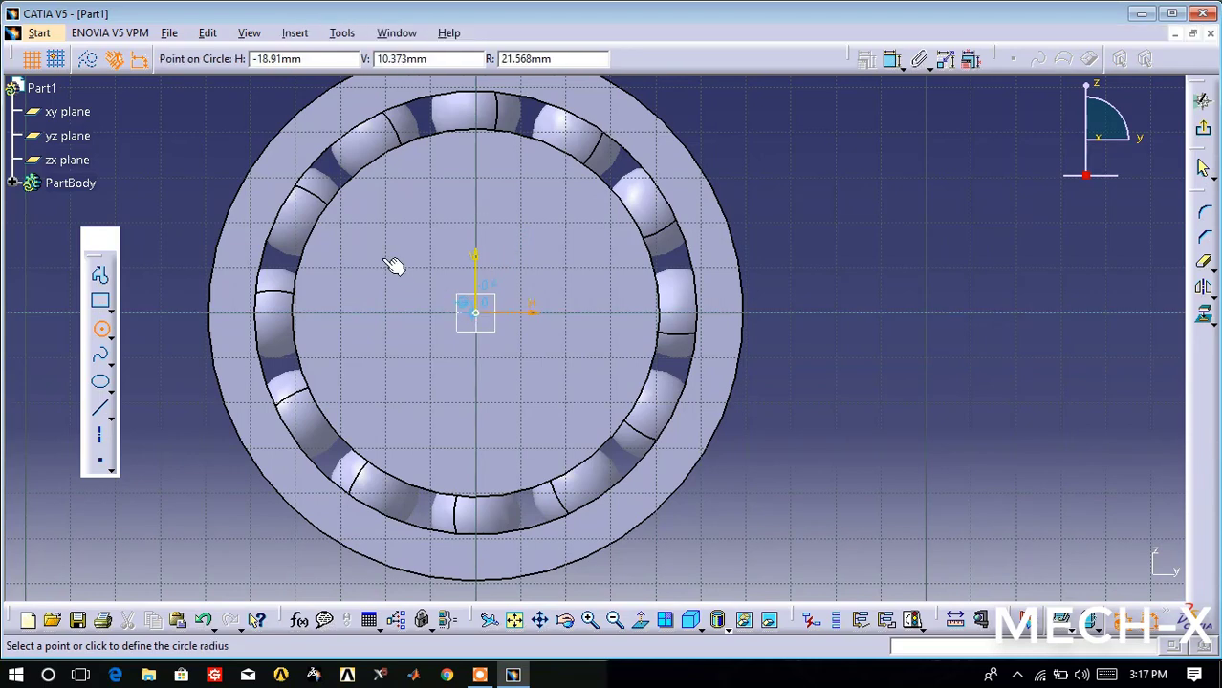
click(382, 256)
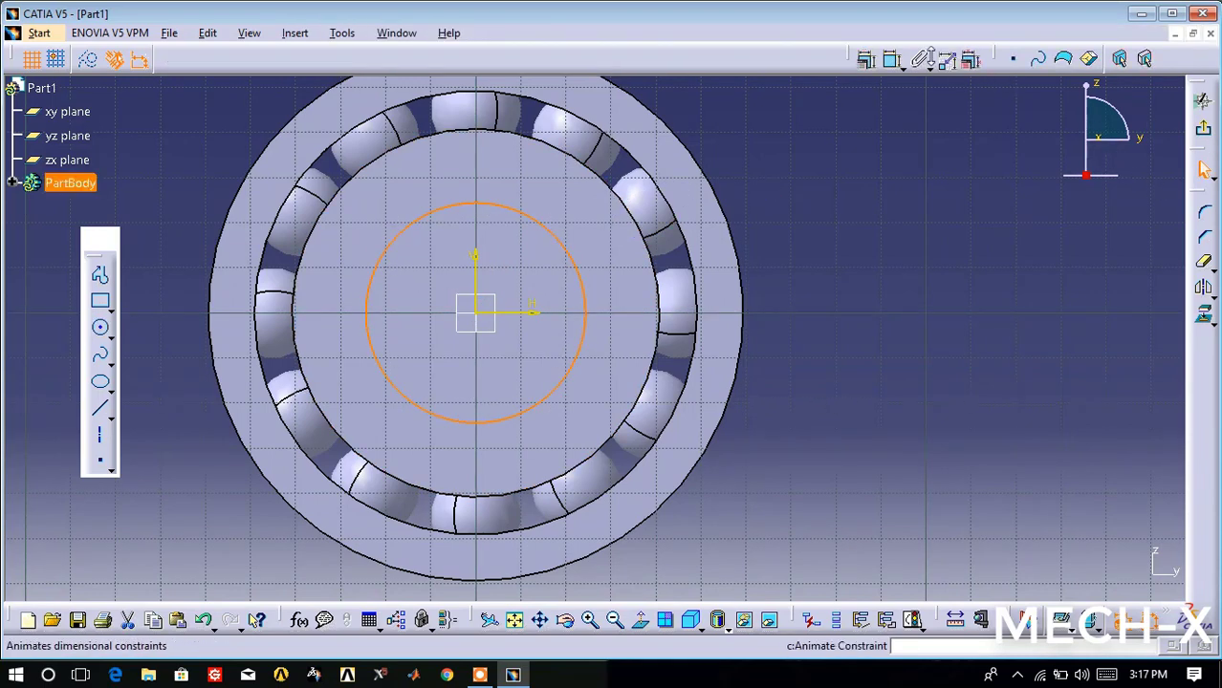
click(892, 62)
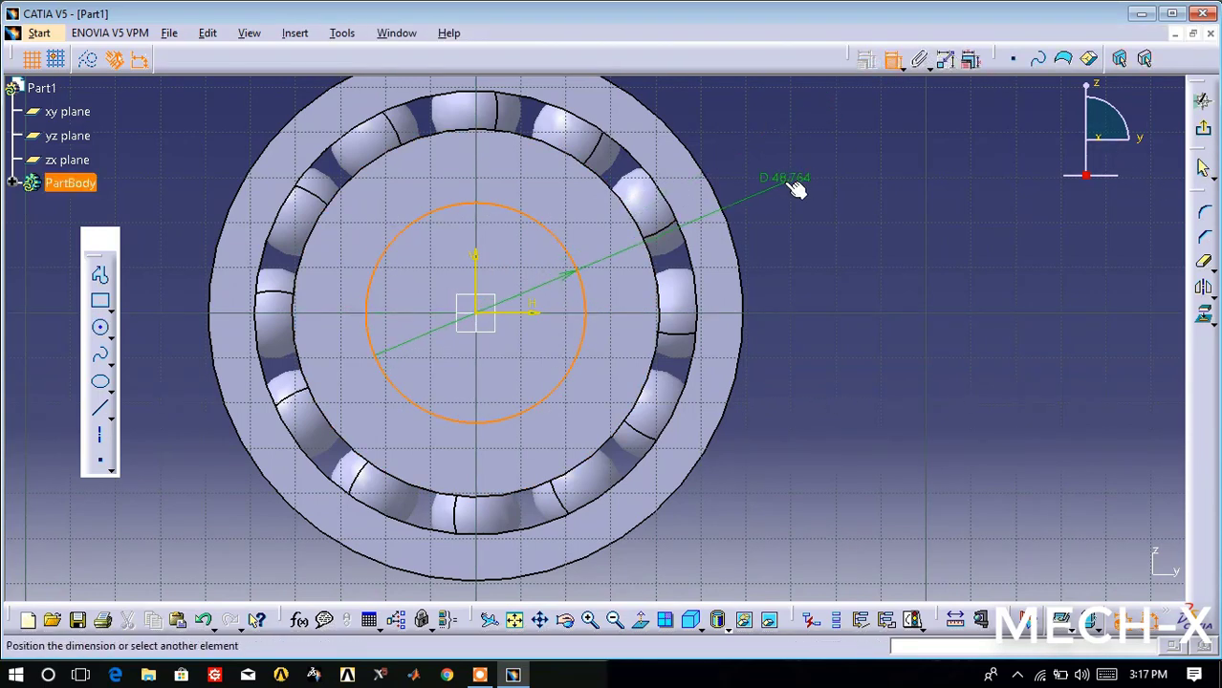
click(786, 185)
double_click(786, 184)
text(50)
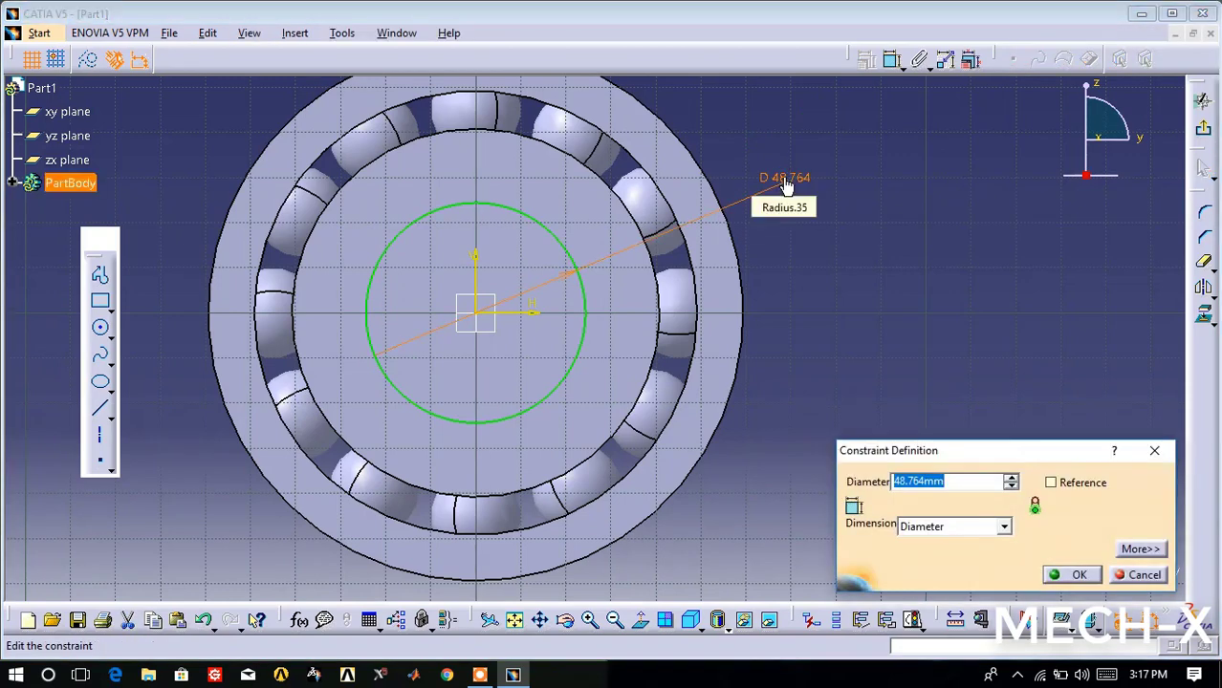
click(1081, 575)
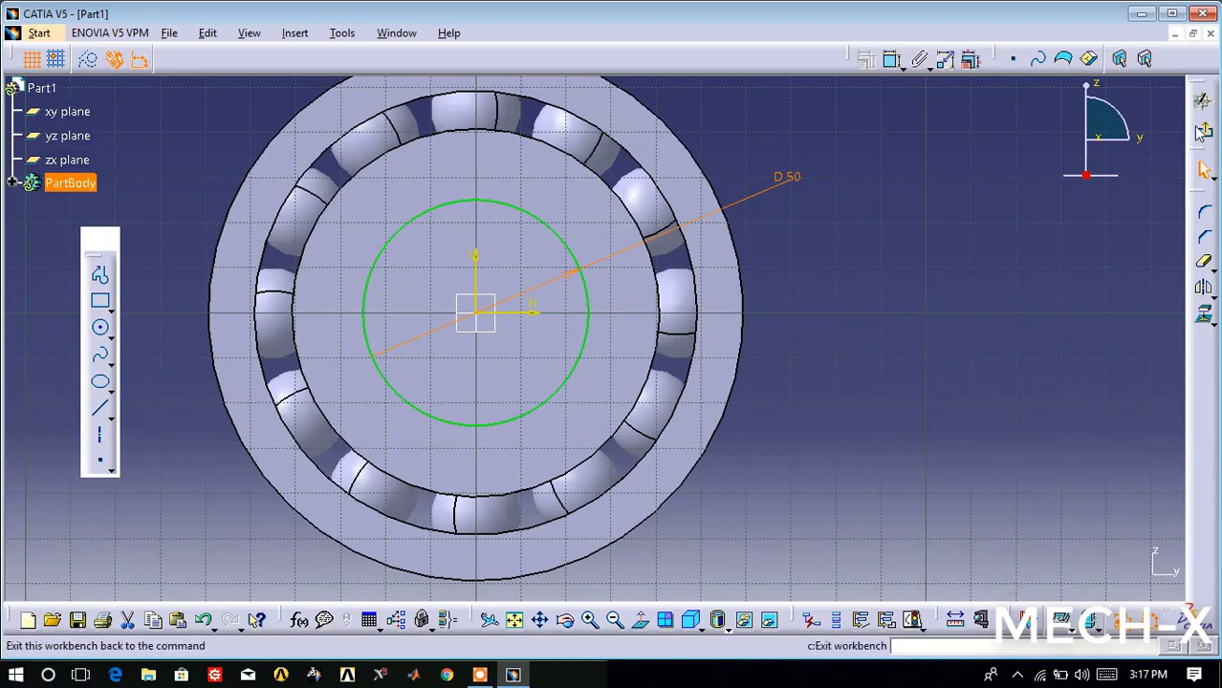
click(1203, 132)
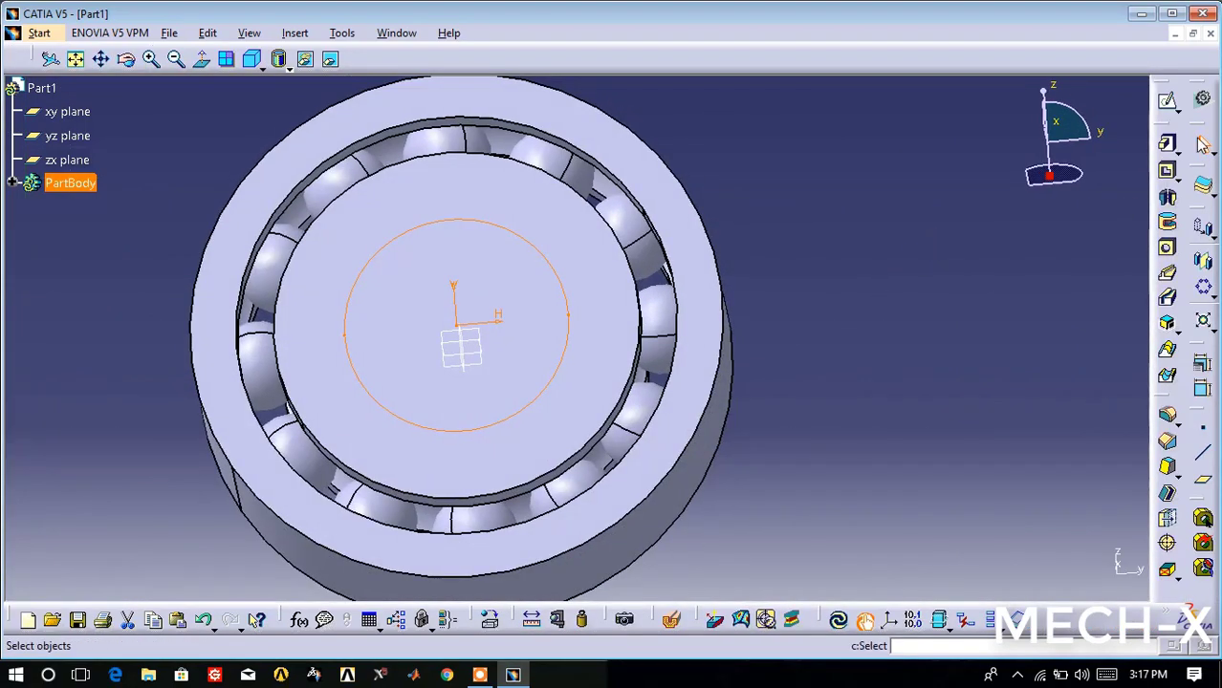
Step: Pocket the circle sketch Up to last through the bearing
click(1168, 172)
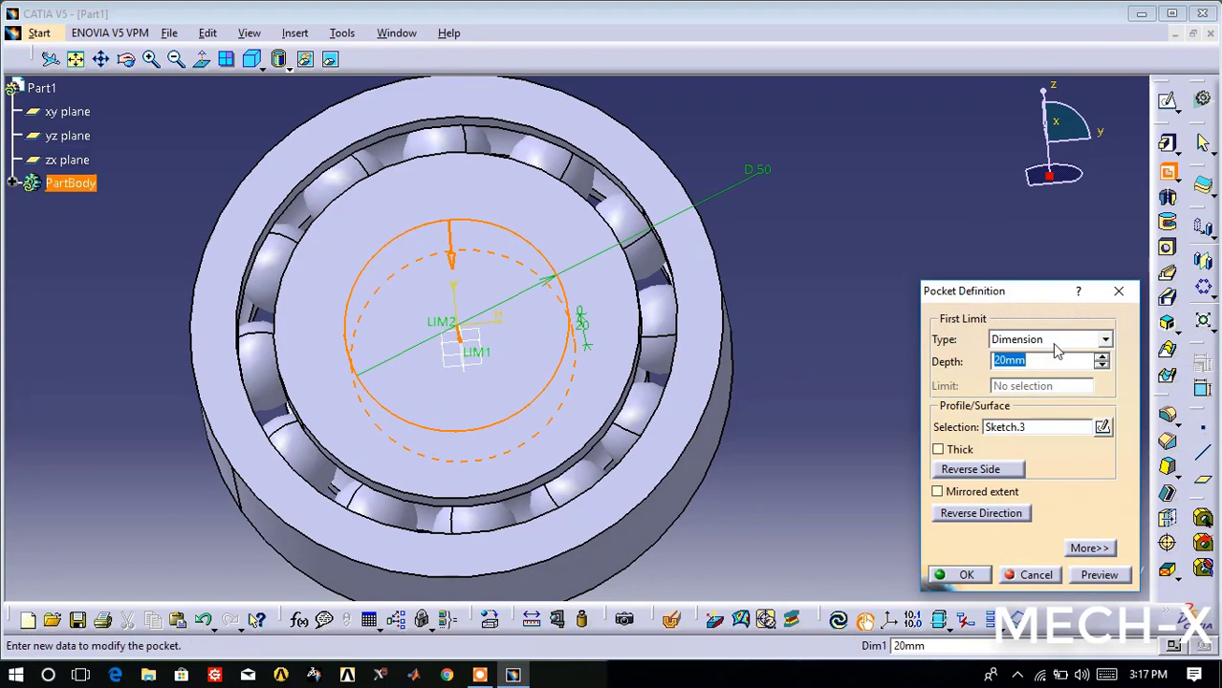
click(1055, 342)
click(1032, 382)
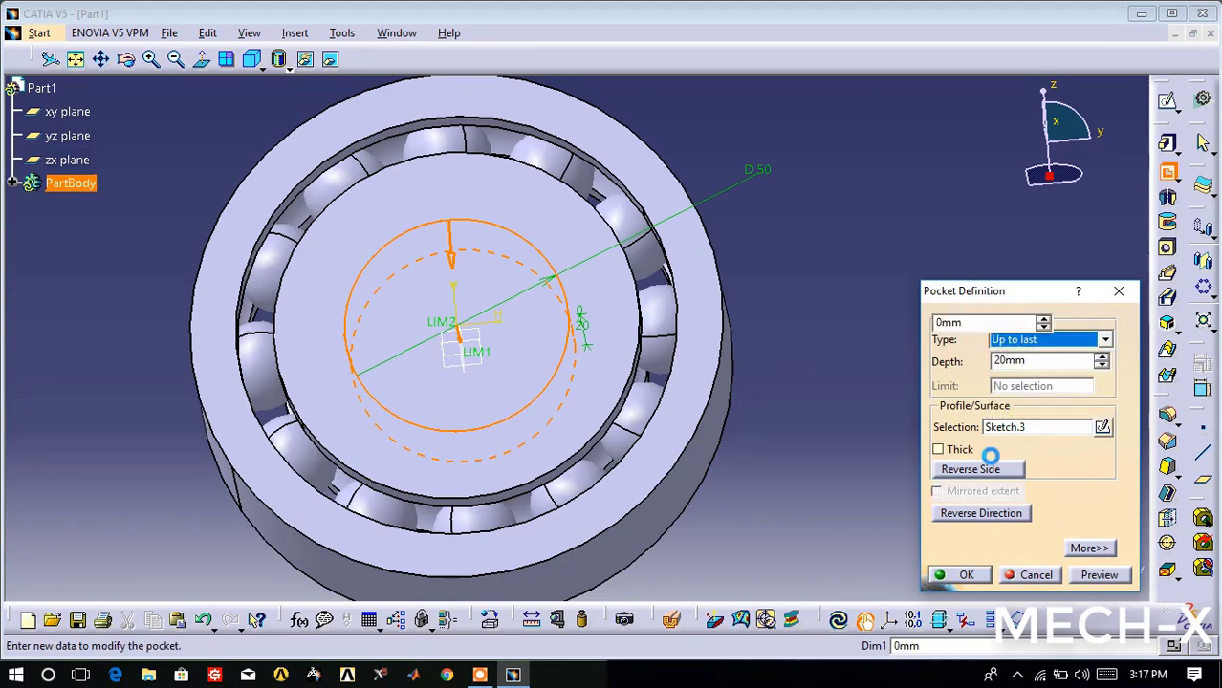
click(968, 577)
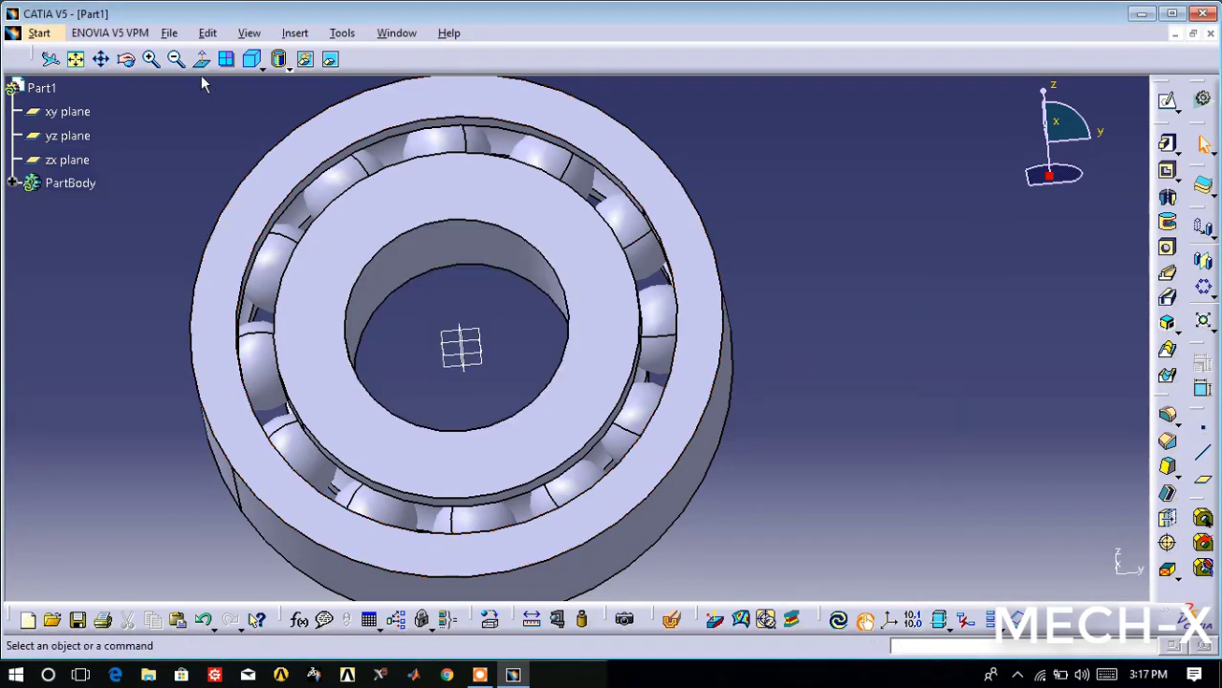
click(176, 60)
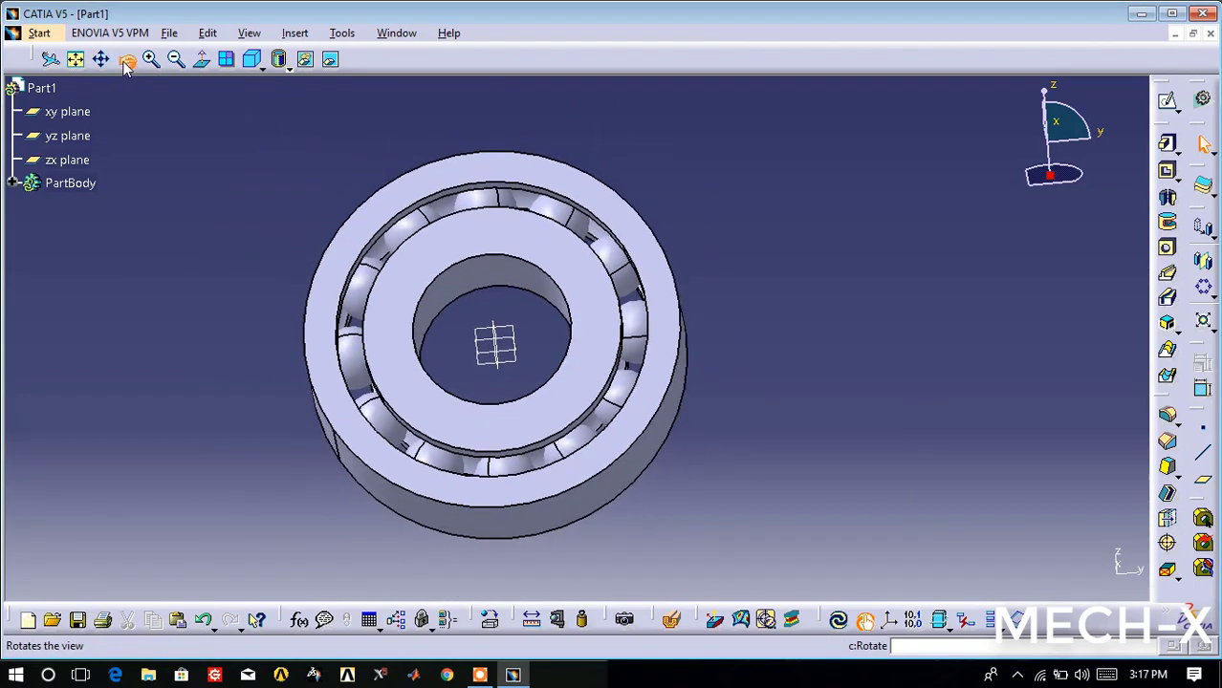
click(128, 60)
mouse_move(423, 273)
mouse_down()
mouse_move(664, 446)
mouse_move(855, 214)
mouse_move(794, 237)
mouse_move(800, 161)
mouse_move(312, 293)
mouse_move(585, 302)
mouse_move(525, 148)
mouse_move(256, 308)
mouse_move(428, 346)
mouse_move(346, 342)
mouse_move(423, 326)
mouse_move(908, 325)
mouse_move(908, 273)
mouse_move(389, 284)
mouse_up()
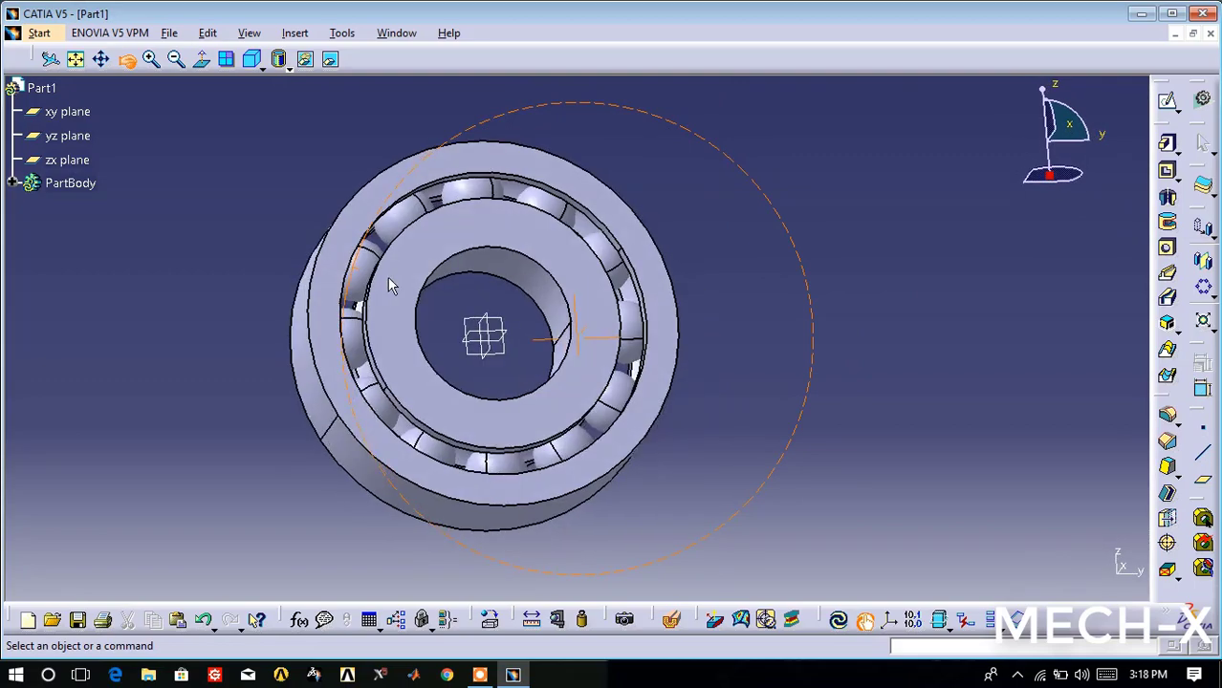
mouse_move(390, 283)
mouse_down()
mouse_move(493, 259)
mouse_move(435, 358)
mouse_move(315, 363)
mouse_up()
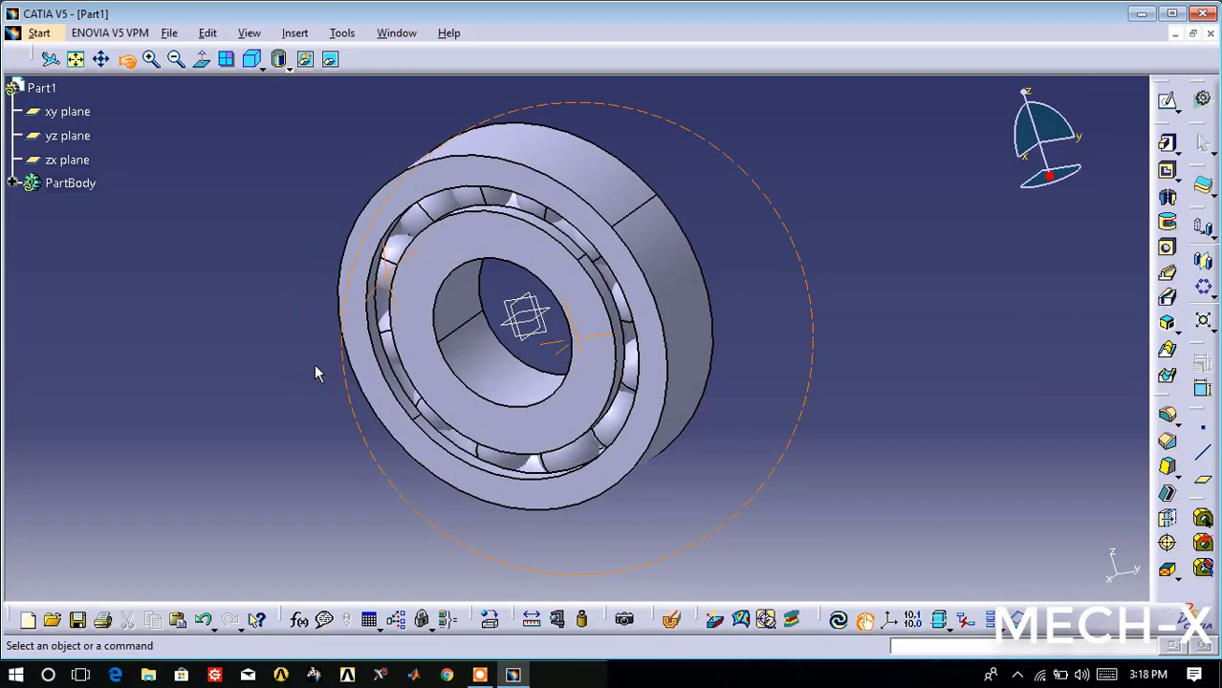